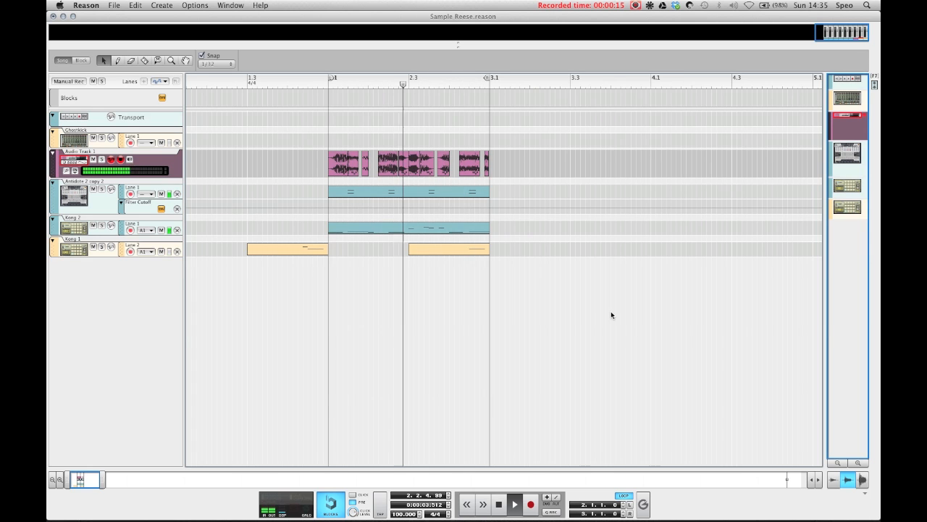
Stop playback and create a Malström Graintable Synthesizer in the empty rack space below Audio Track 1.
key(space)
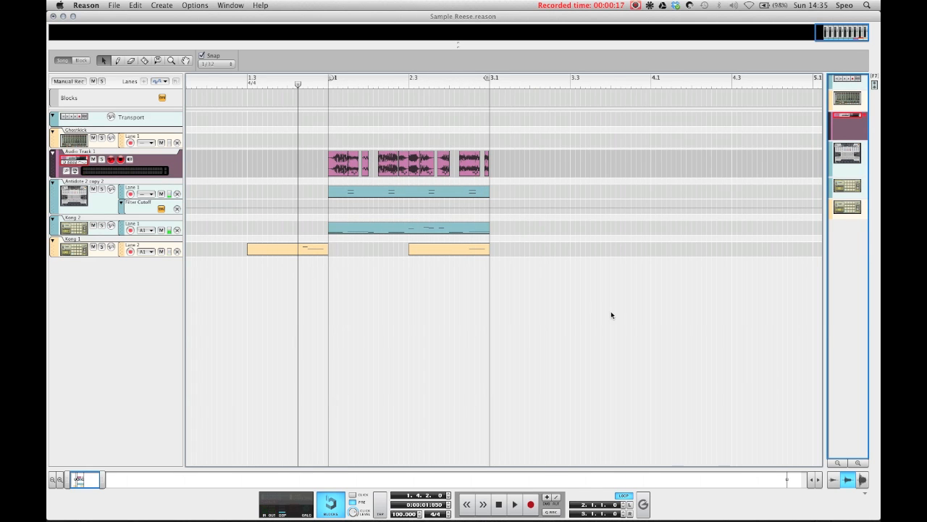
double_click(76, 166)
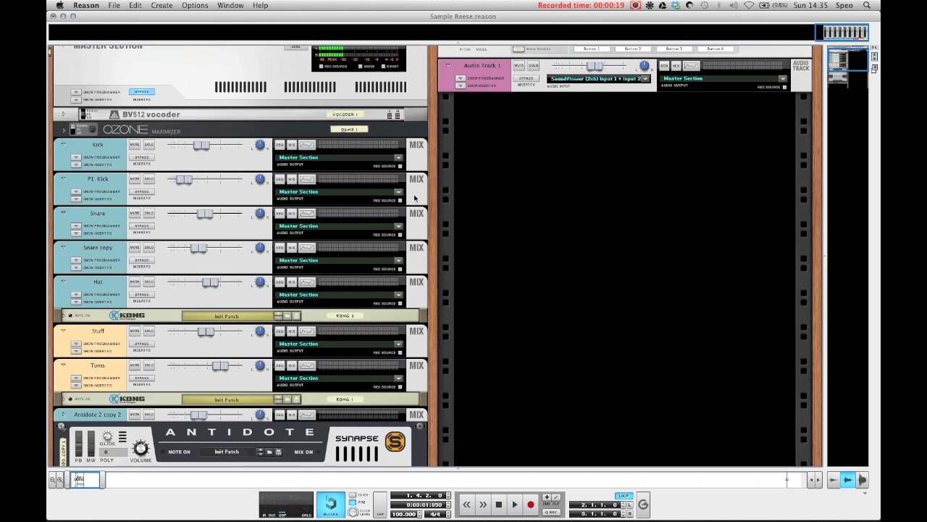
right_click(568, 181)
mouse_move(592, 236)
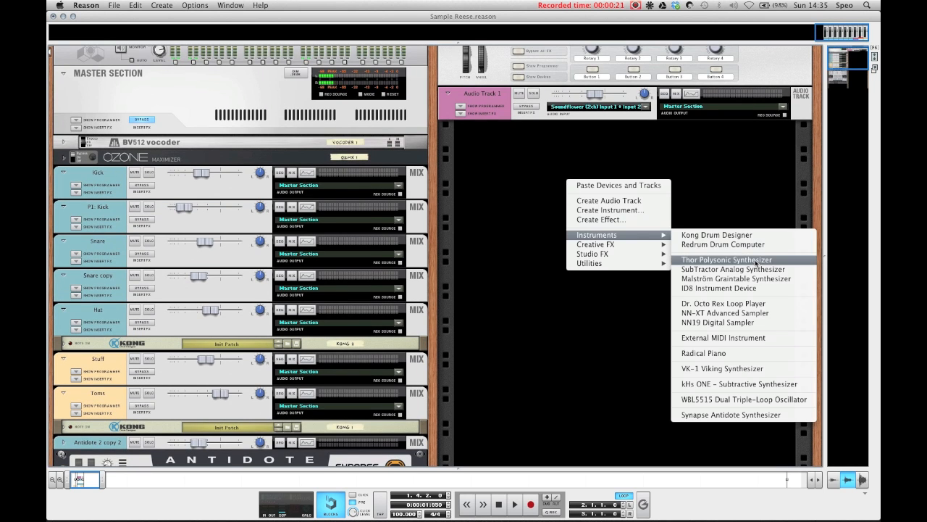
click(724, 276)
Change the Malström's oscillator A graintable, and adjust its motion and the filter A frequency.
click(562, 182)
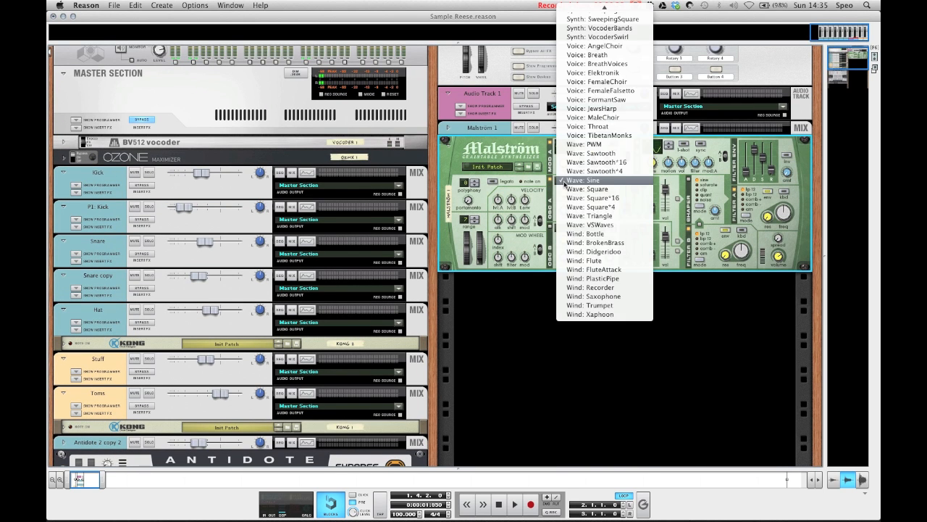
scroll(601, 145, up, 5)
click(588, 100)
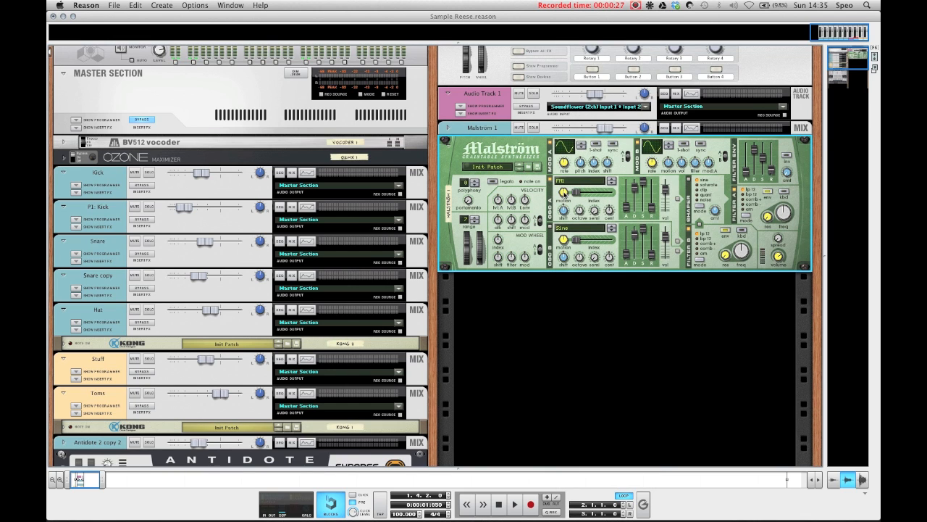
drag(565, 193, 566, 201)
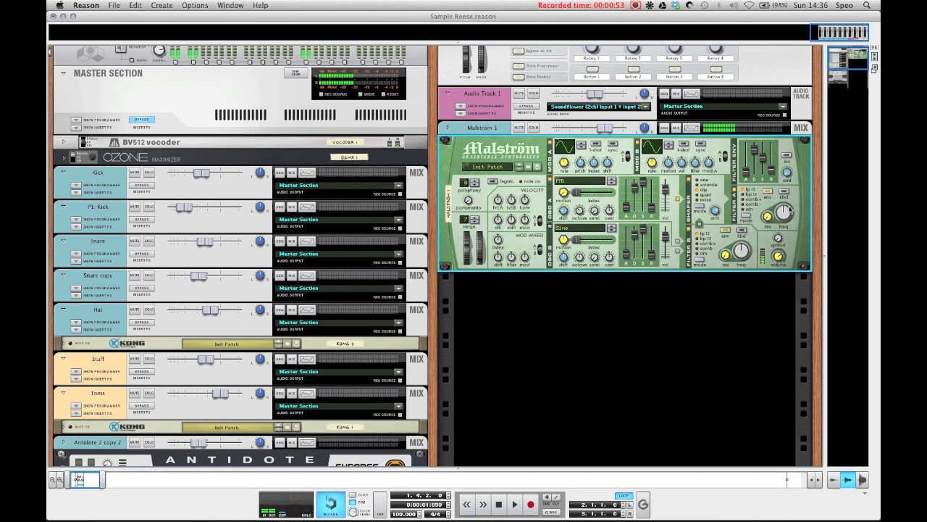
drag(784, 216, 779, 193)
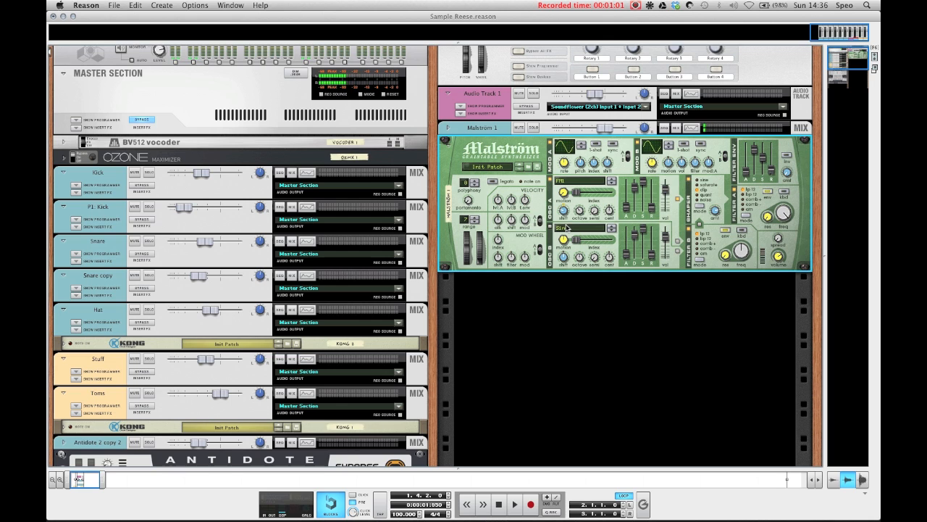
Set the Malström's oscillator B to the Sawtooth*16 wave and its octave to 2.
click(565, 229)
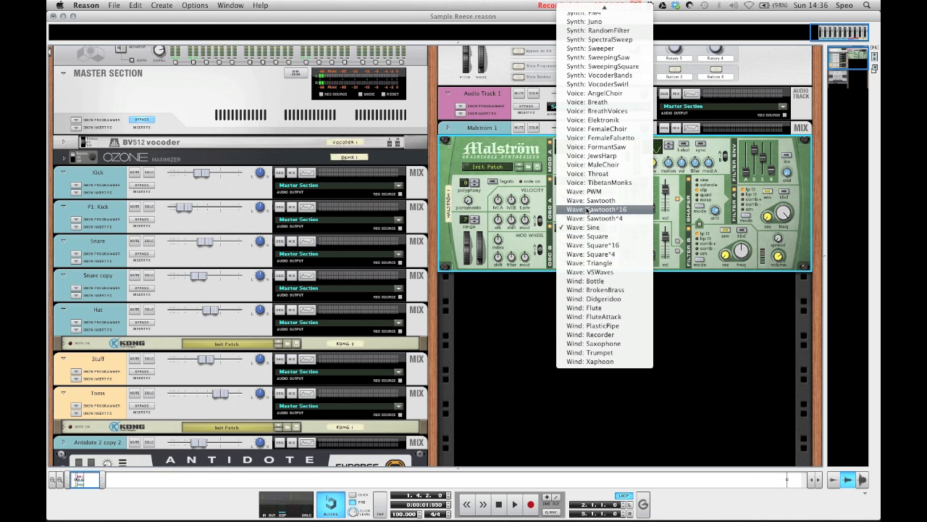
click(588, 211)
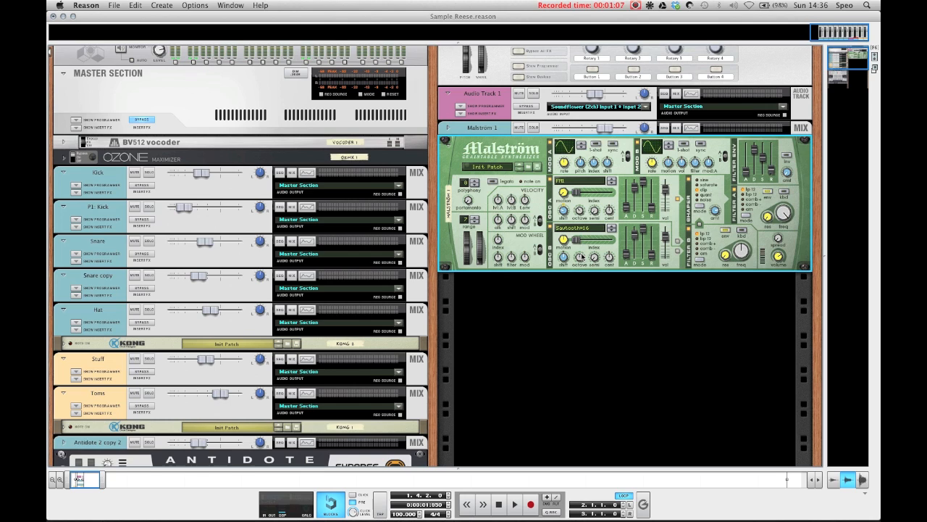
drag(580, 258, 580, 267)
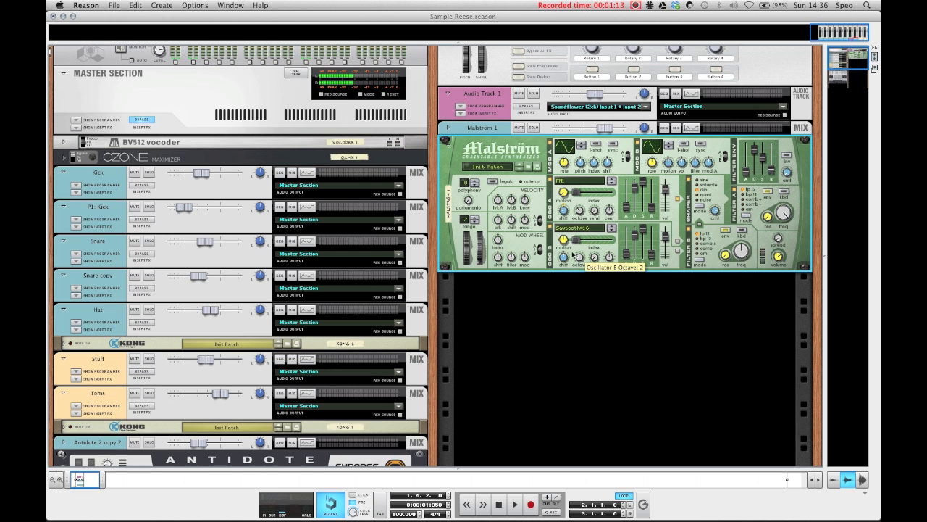
Add an MClass Equalizer to the Malström.
right_click(501, 149)
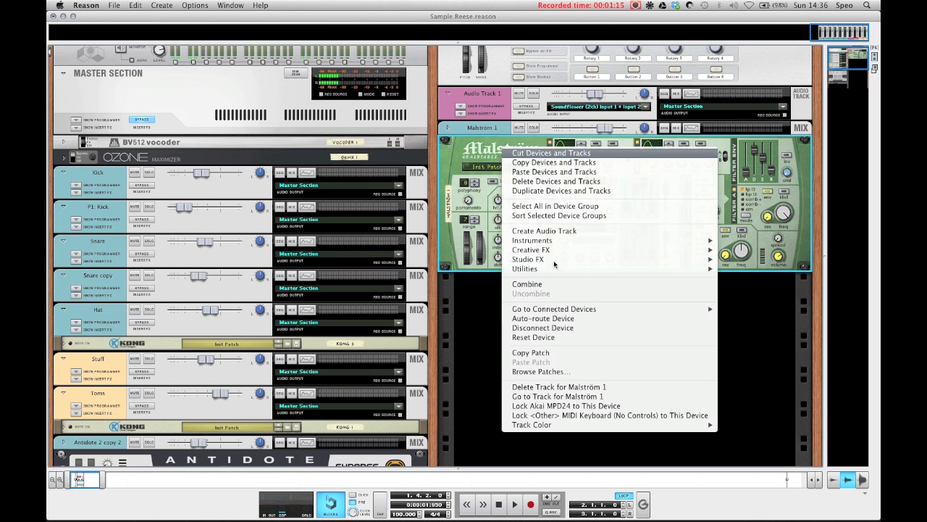
mouse_move(552, 268)
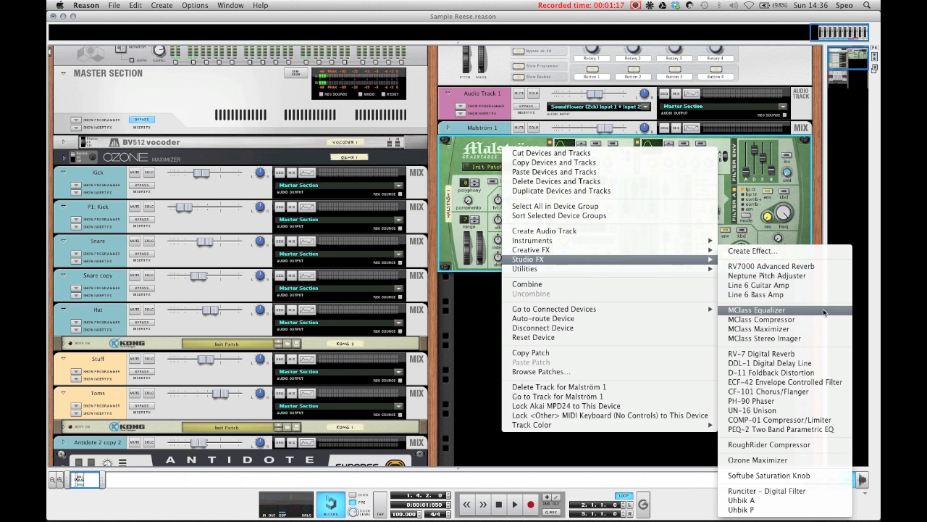
click(823, 313)
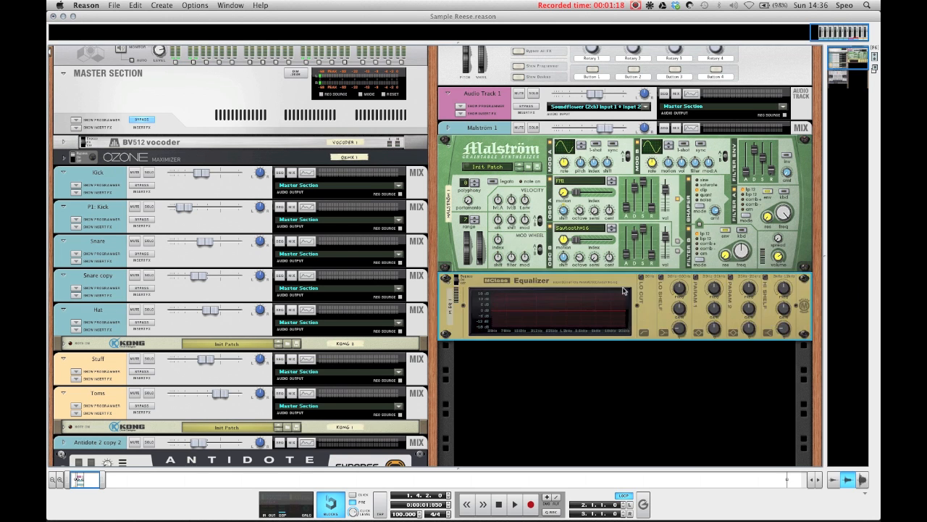
Enable the equalizer's Param 1 band, cut its gain deeply to form a notch and adjust its Q.
click(696, 277)
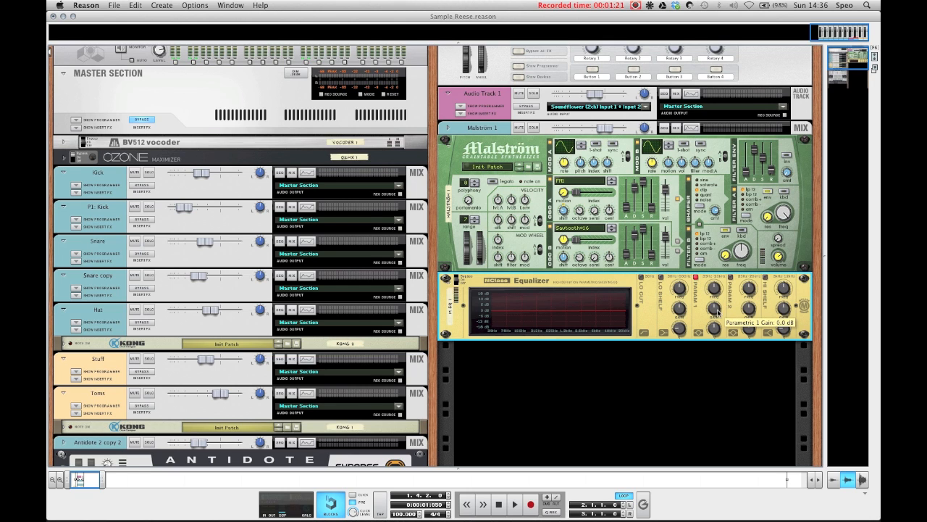
drag(715, 309, 716, 335)
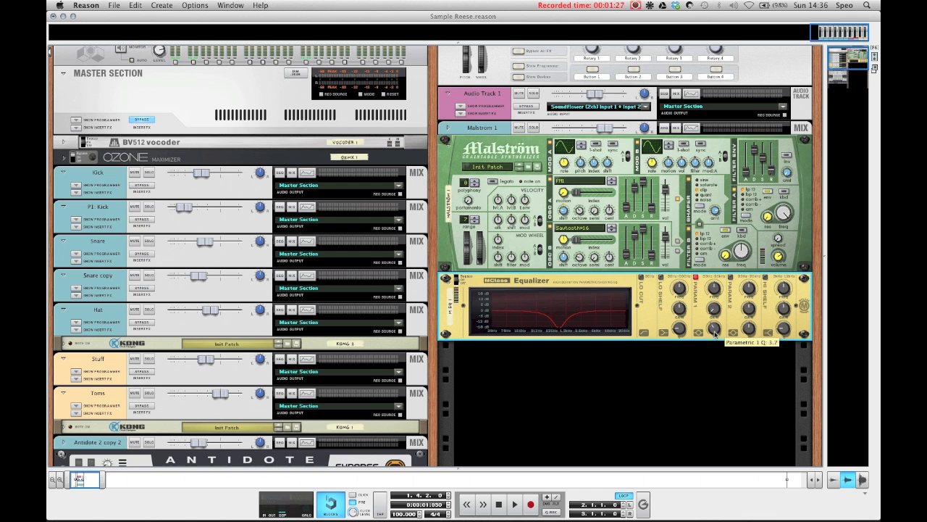
drag(714, 332, 716, 334)
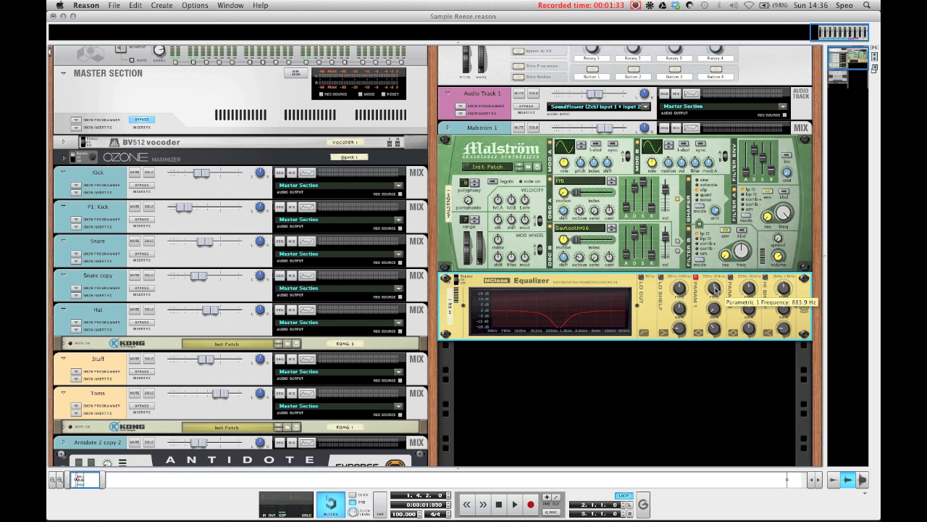
Create a sequencer lane for the equalizer's Parametric 1 Frequency and set the loop from bar 4 to bar 5.
key(F7)
key(F7)
key(F6)
key(F7)
drag(76, 479, 106, 482)
drag(371, 86, 476, 83)
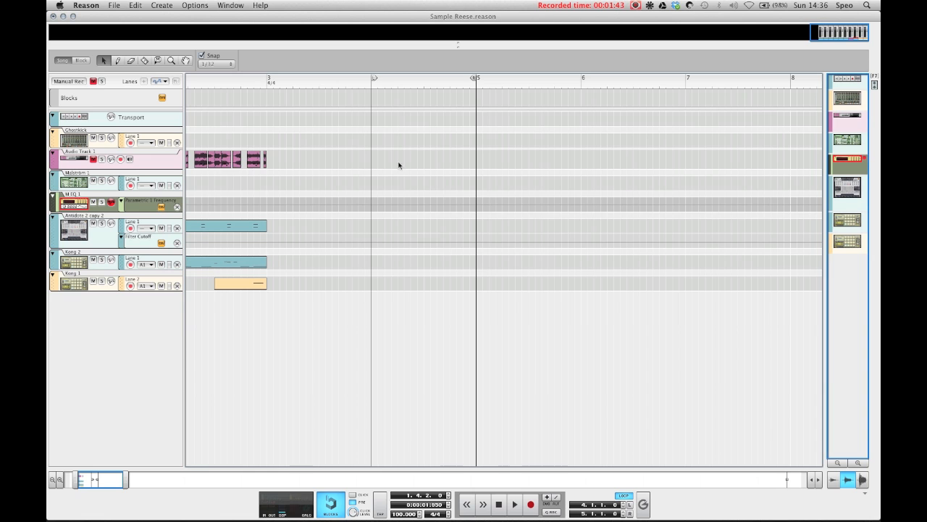
Draw a one-bar clip at bar 4 on the Malström track and fill it with a single A2 note.
drag(375, 182, 477, 182)
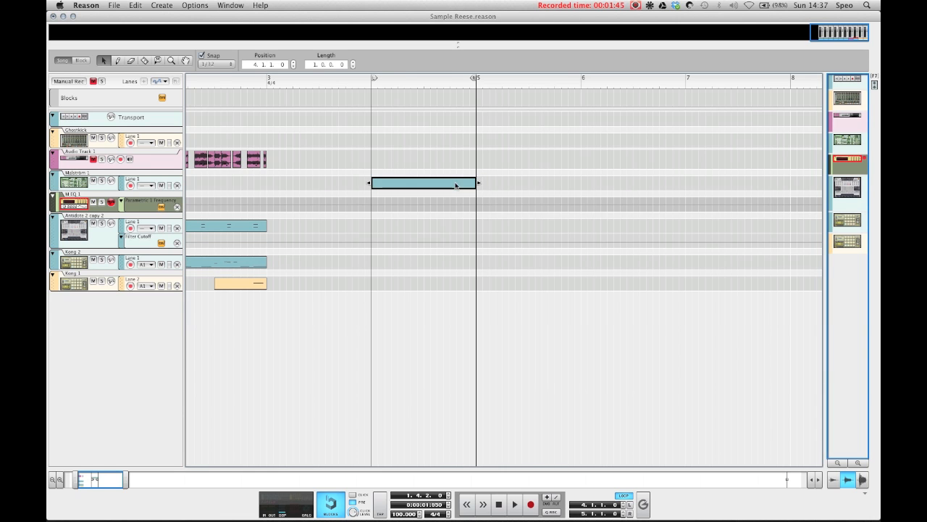
double_click(457, 187)
drag(564, 219, 810, 217)
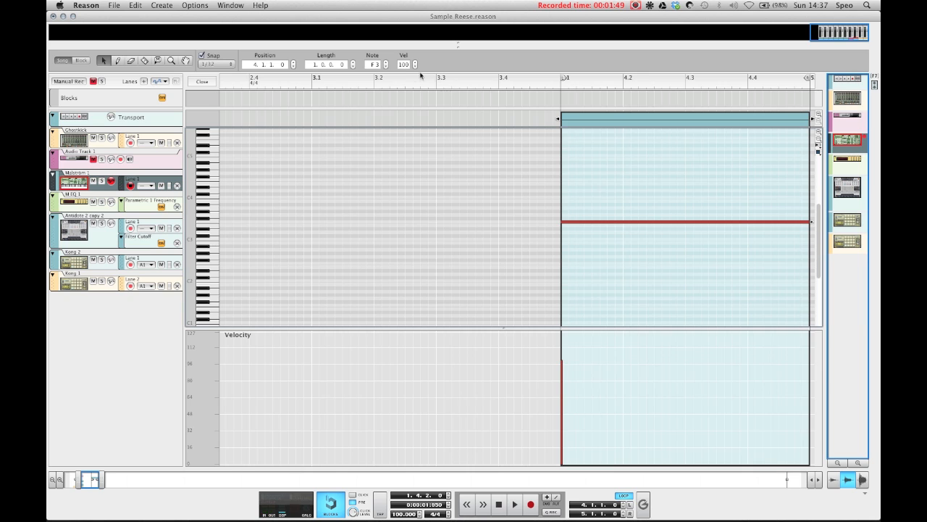
click(375, 64)
text(a)
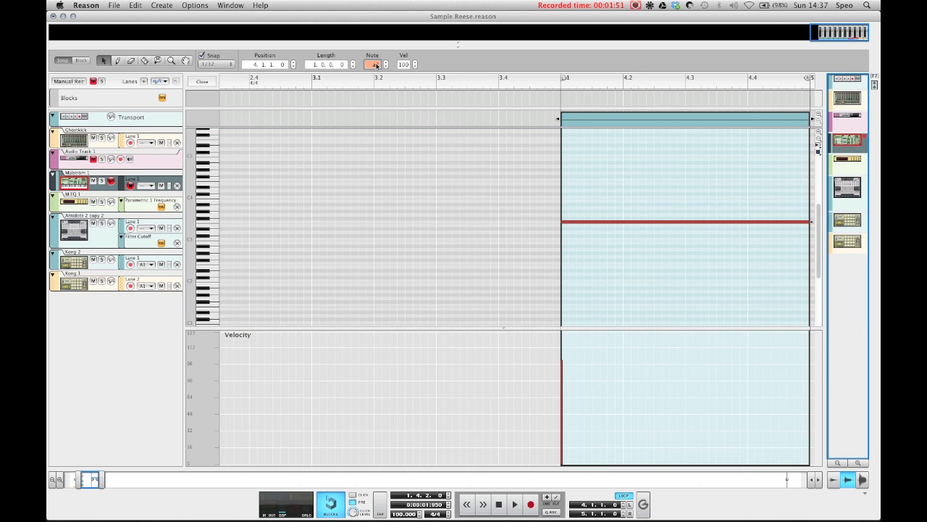
text(2)
key(Return)
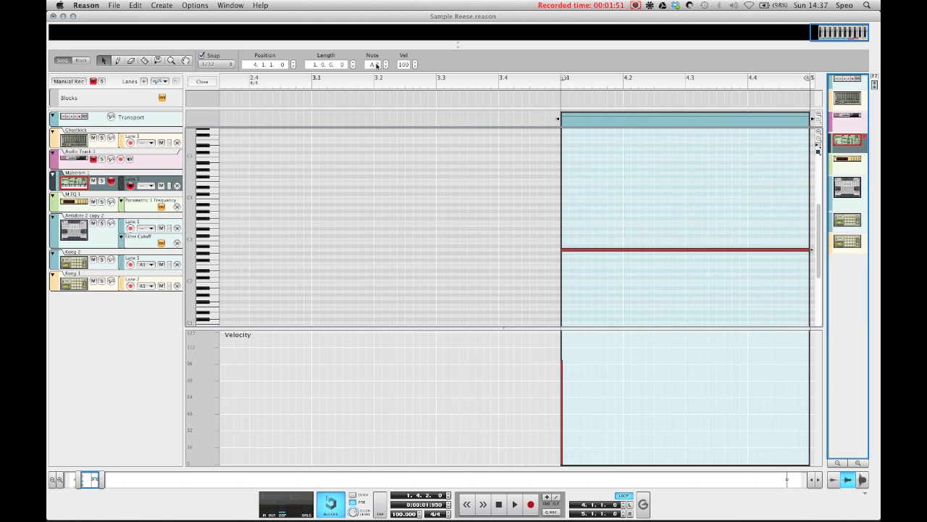
click(203, 81)
Draw a one-bar clip at bar 4 on the equalizer's Parametric 1 Frequency lane.
click(341, 202)
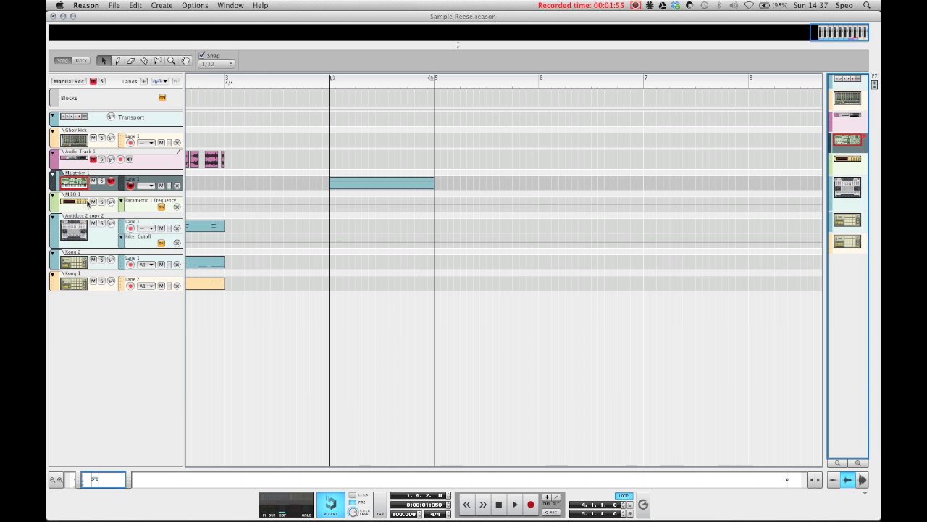
click(116, 206)
key(F6)
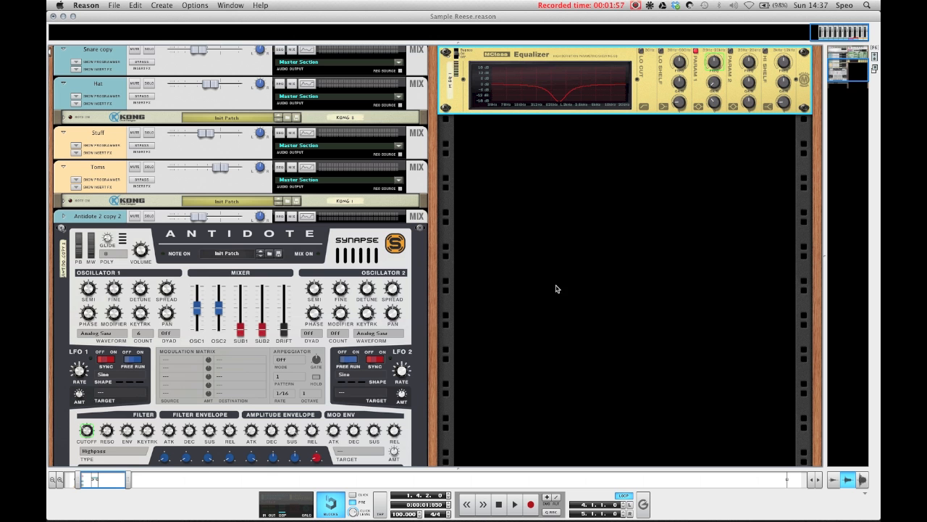
scroll(577, 125, up, 3)
key(F7)
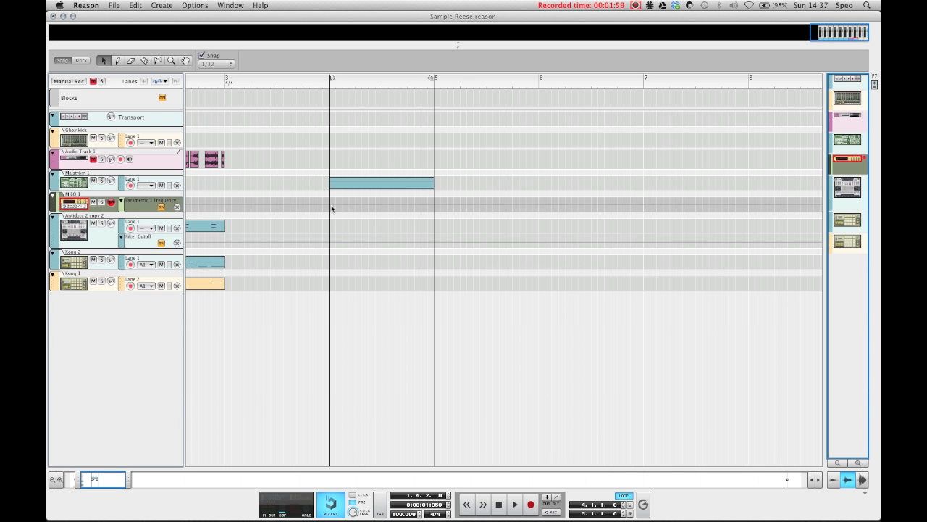
drag(331, 202, 434, 198)
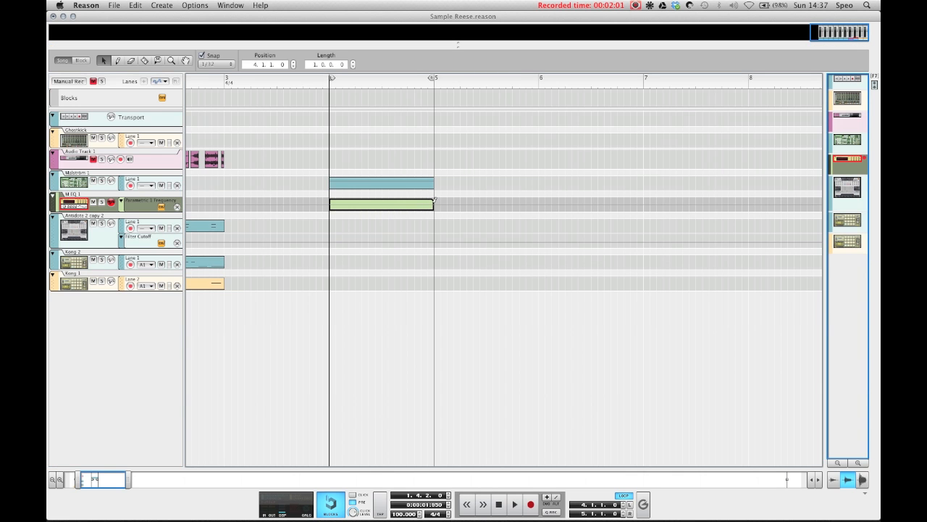
Draw Parametric 1 Frequency automation falling from 1000 to 0, rising to a peak, dipping to mid-level, peaking again and falling to 0.
double_click(423, 207)
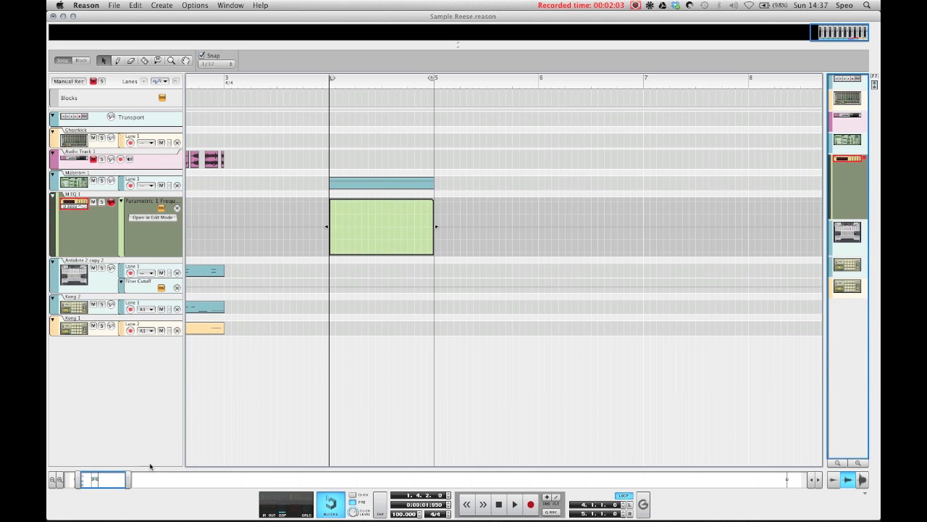
drag(127, 479, 114, 480)
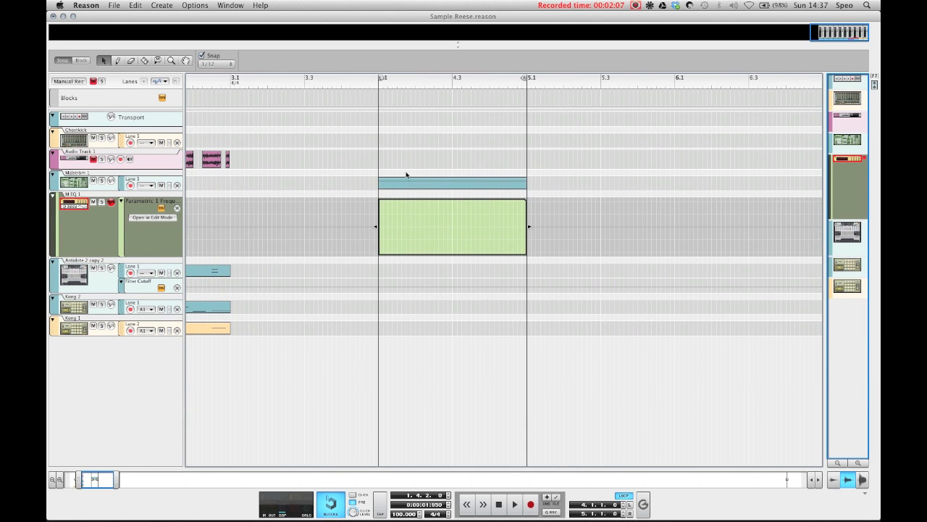
key(space)
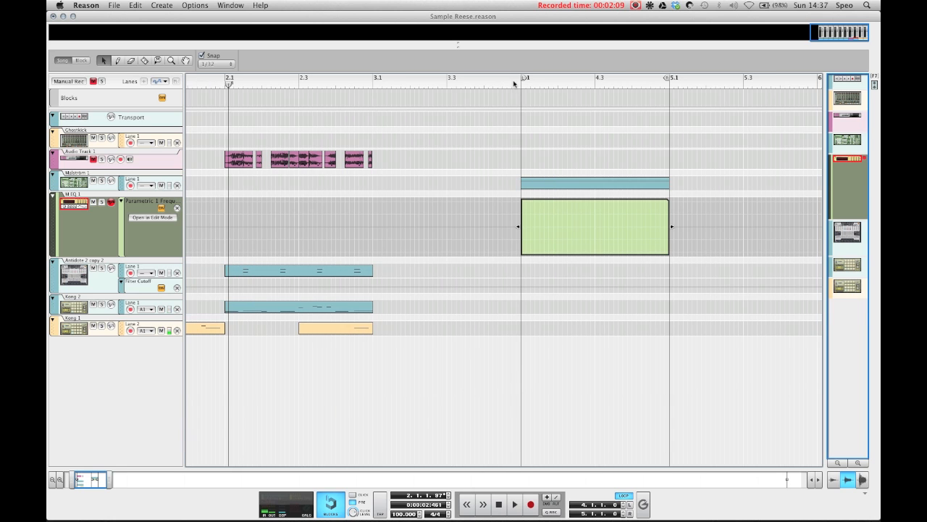
click(522, 83)
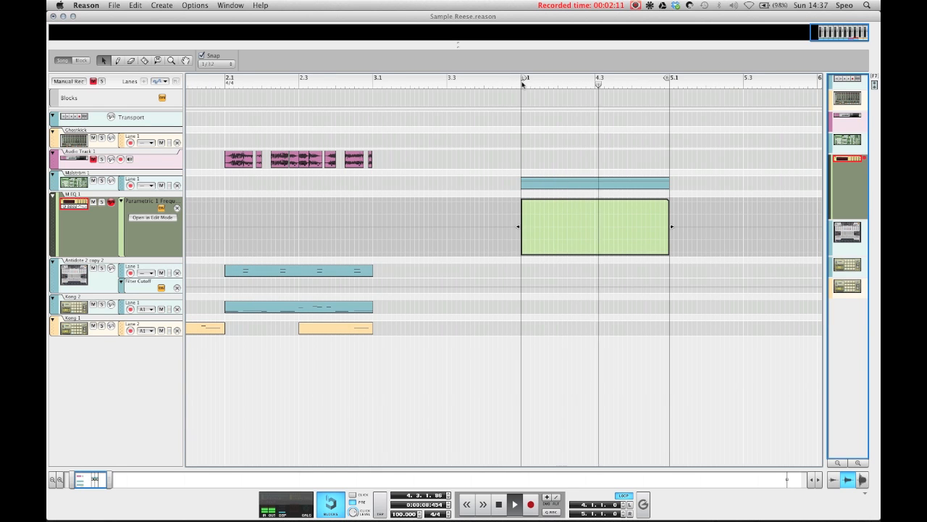
key(space)
click(521, 203)
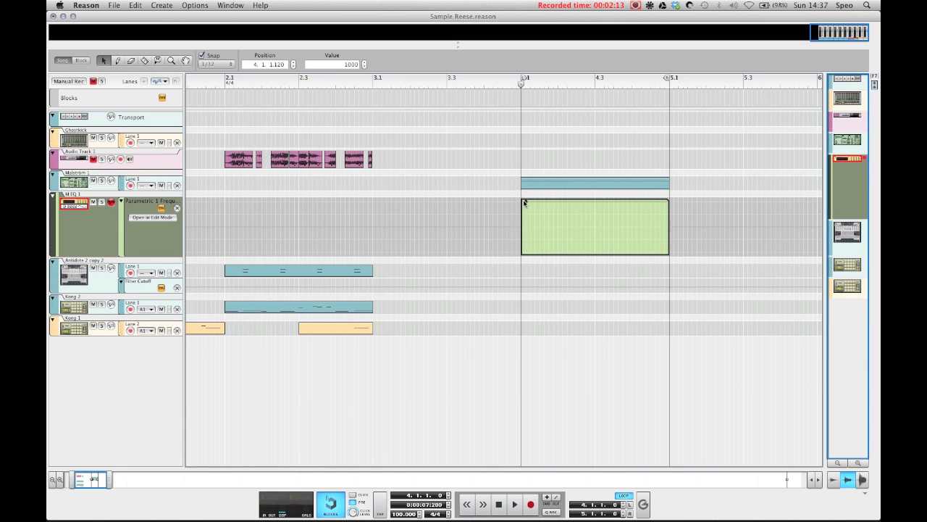
click(545, 252)
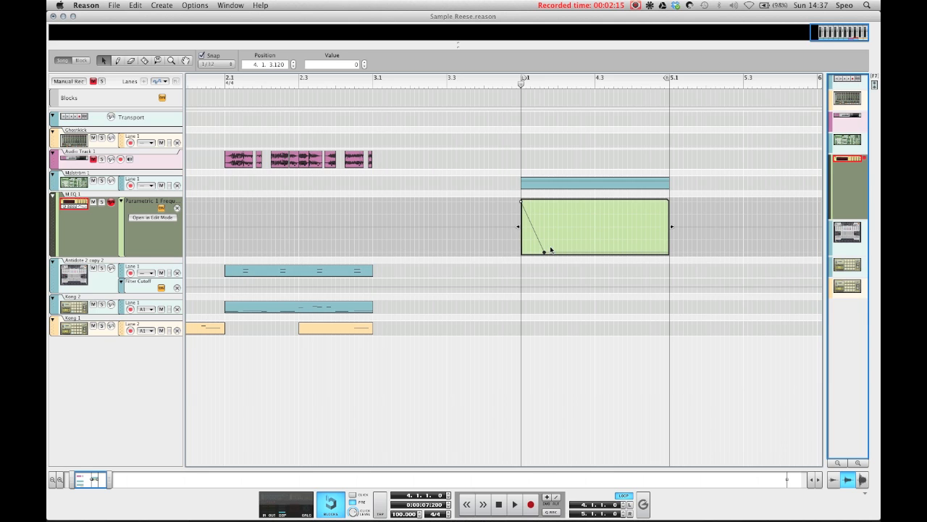
click(567, 200)
click(586, 228)
click(600, 226)
mouse_move(614, 209)
mouse_down()
mouse_move(619, 201)
mouse_move(637, 253)
mouse_up()
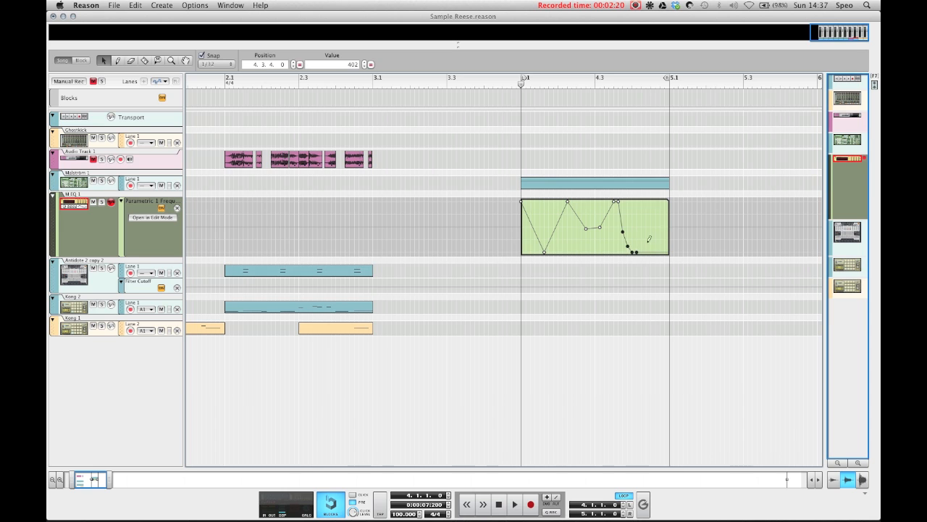
double_click(678, 194)
Play back the looped bar to hear the notch sweep and return the playhead to bar 4.
key(space)
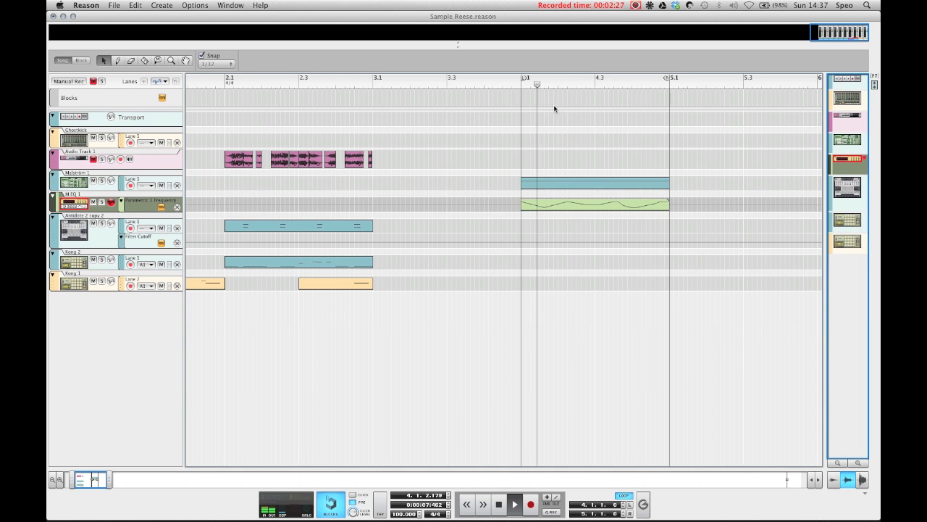
key(space)
click(517, 86)
drag(518, 88, 522, 83)
Add a Scream 4 Distortion after the MClass Equalizer in the rack and set its Cut Hi to 20.
key(F6)
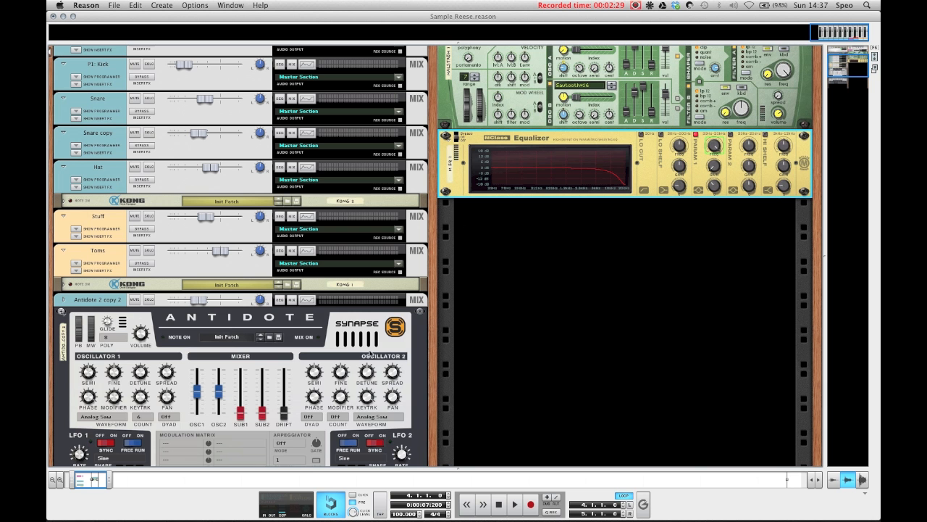
right_click(569, 145)
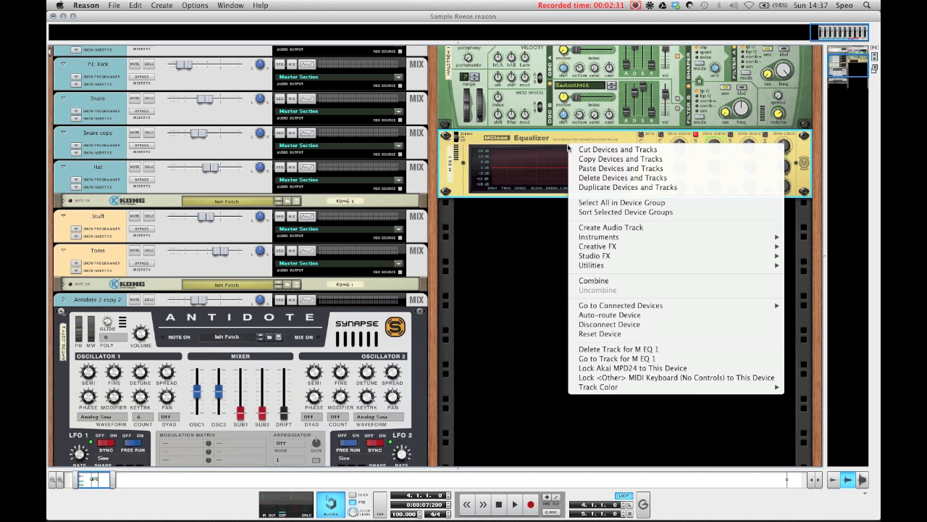
mouse_move(598, 248)
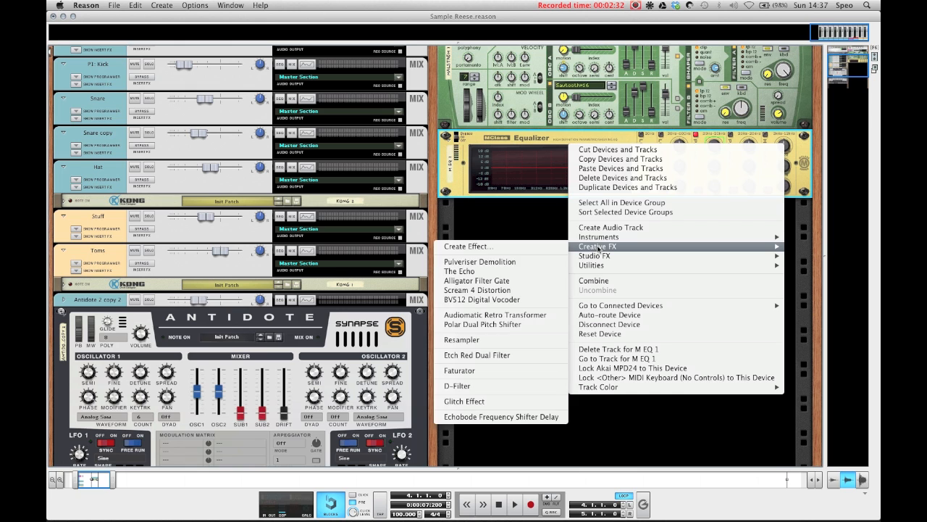
click(507, 290)
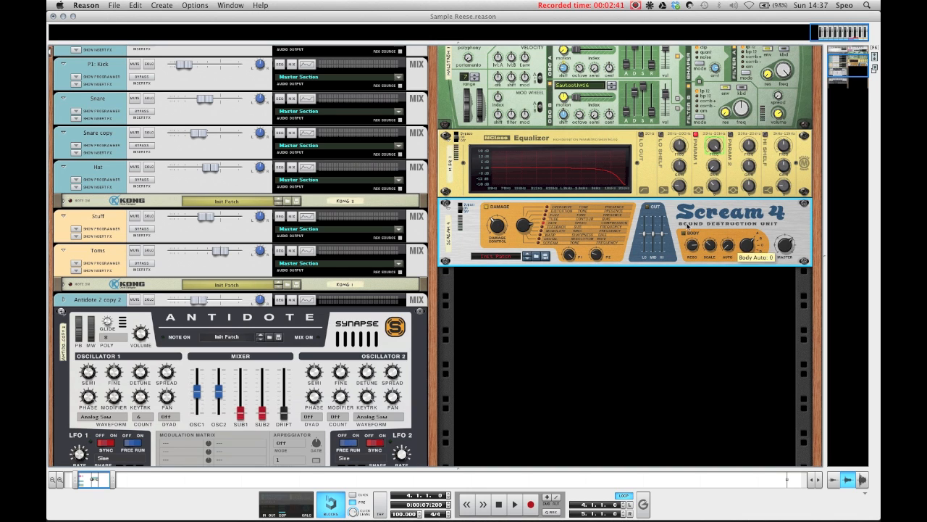
drag(664, 235, 663, 230)
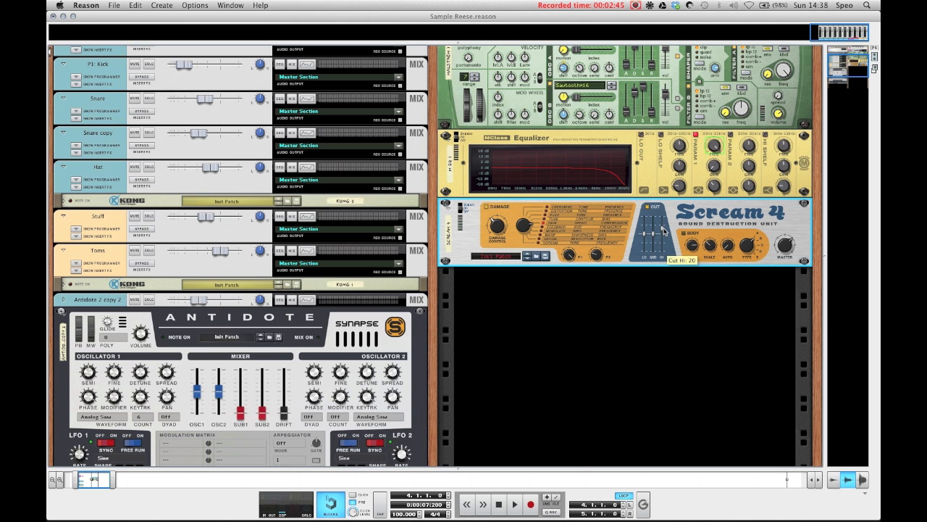
Play back the looped bar to hear the distorted bass and return the playhead to bar 4.
key(space)
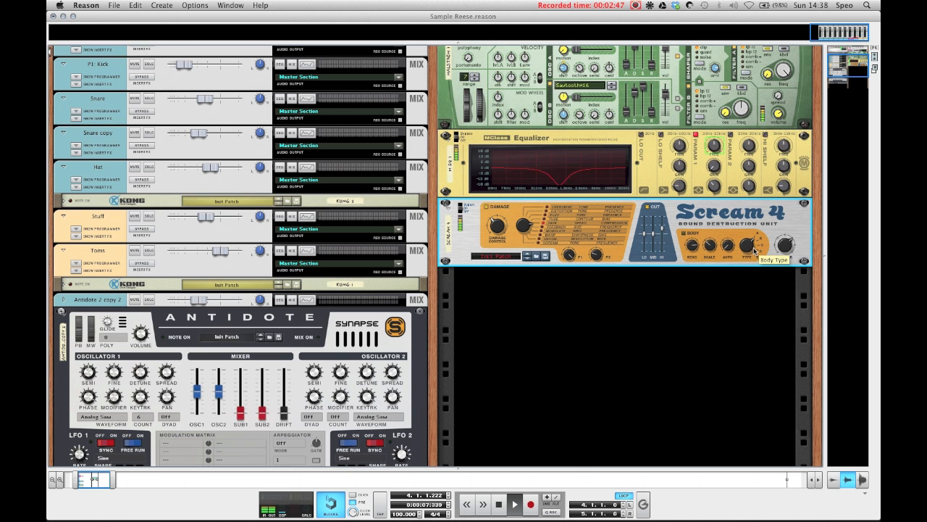
scroll(753, 252, up, 6)
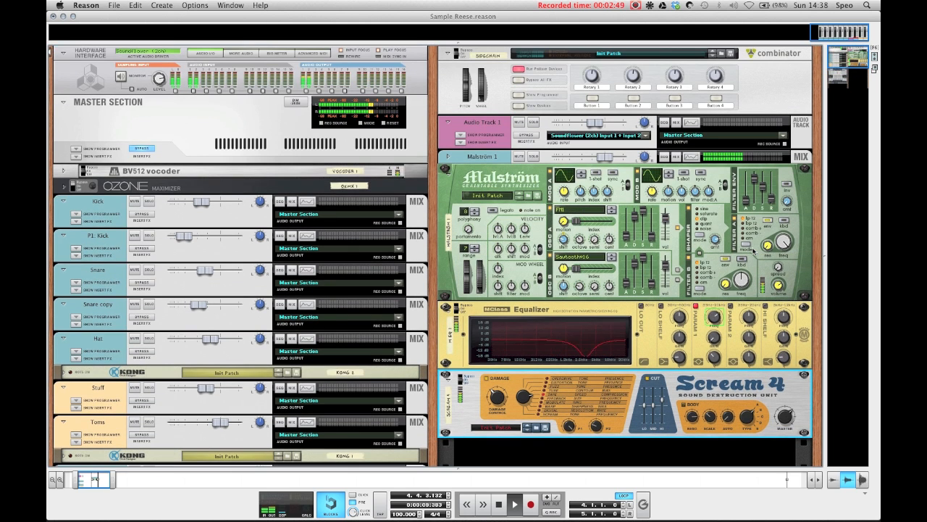
key(F7)
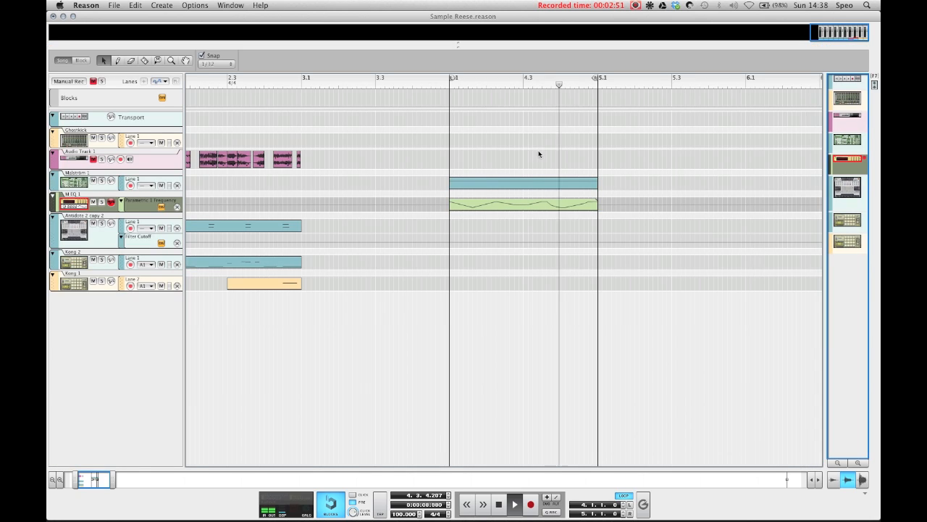
click(452, 84)
key(space)
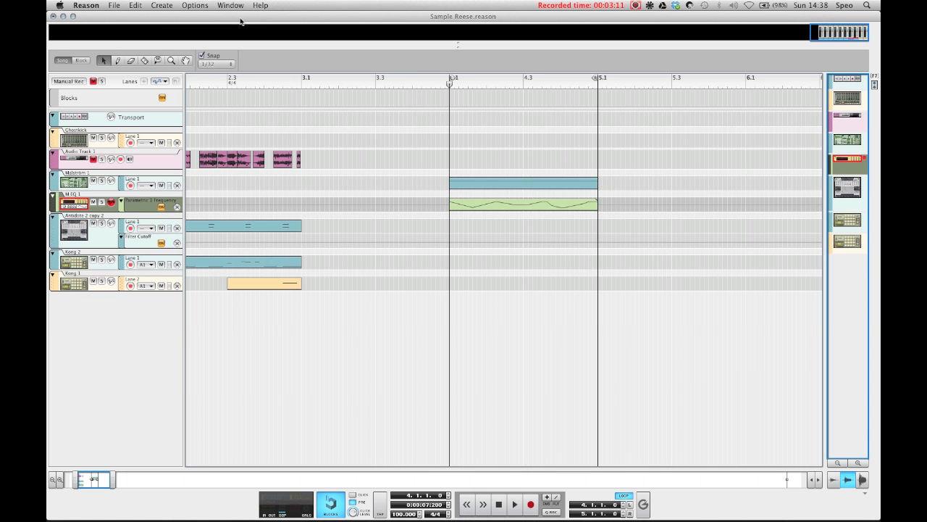
Import the audio file High Baked Beans.wav from the Stuff folder at bar 4.
click(114, 6)
click(115, 6)
click(115, 6)
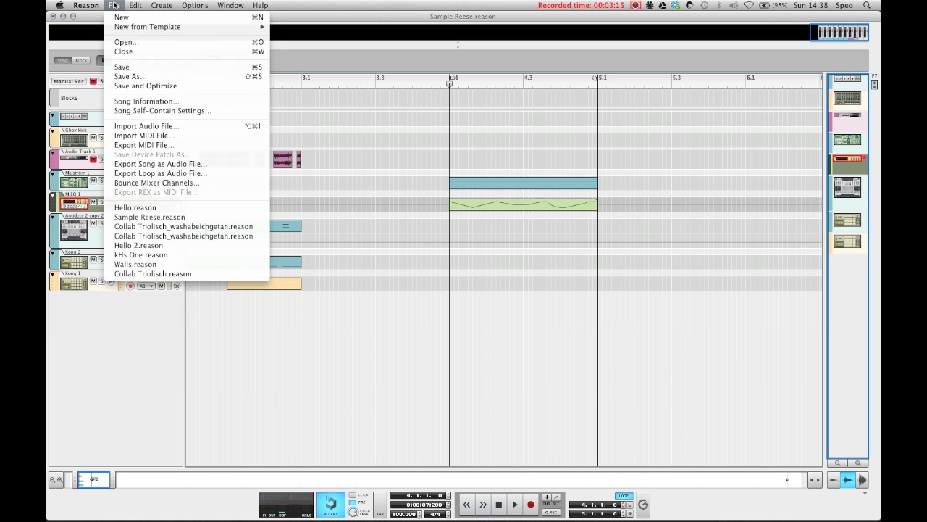
click(145, 126)
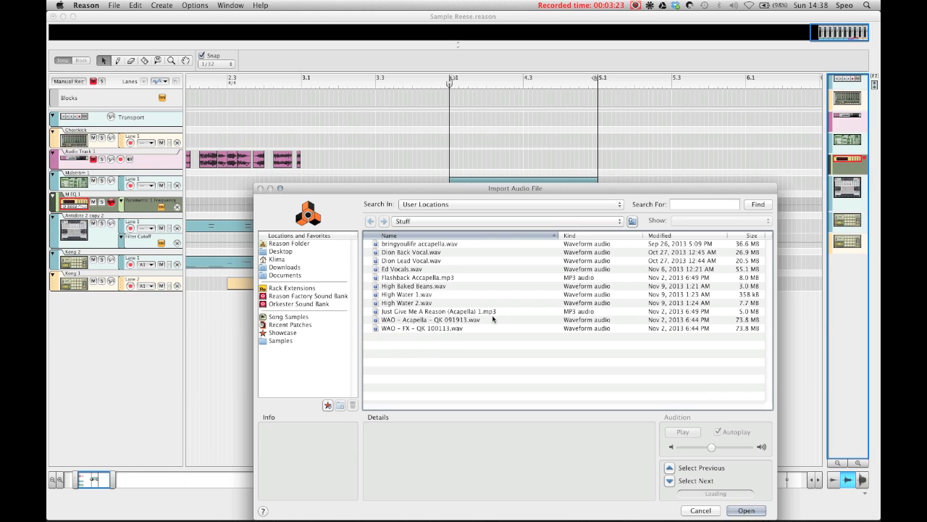
click(428, 287)
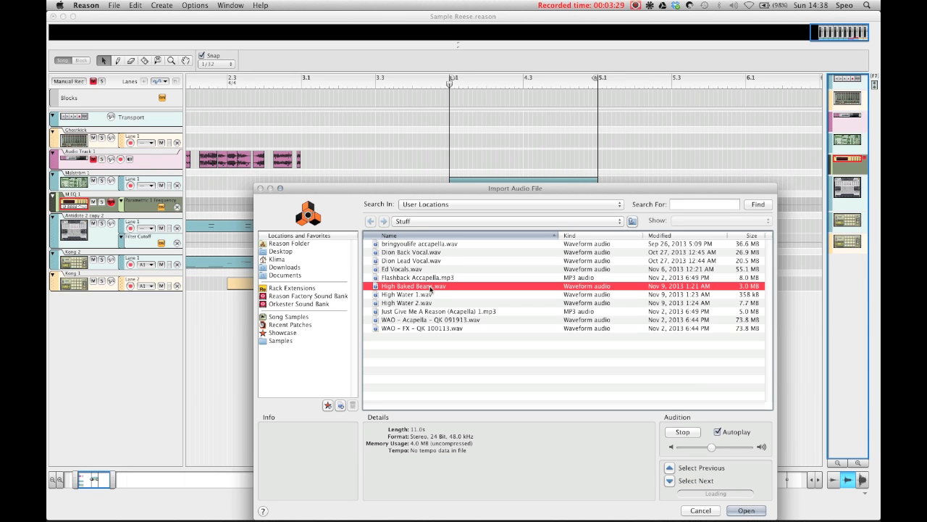
click(758, 511)
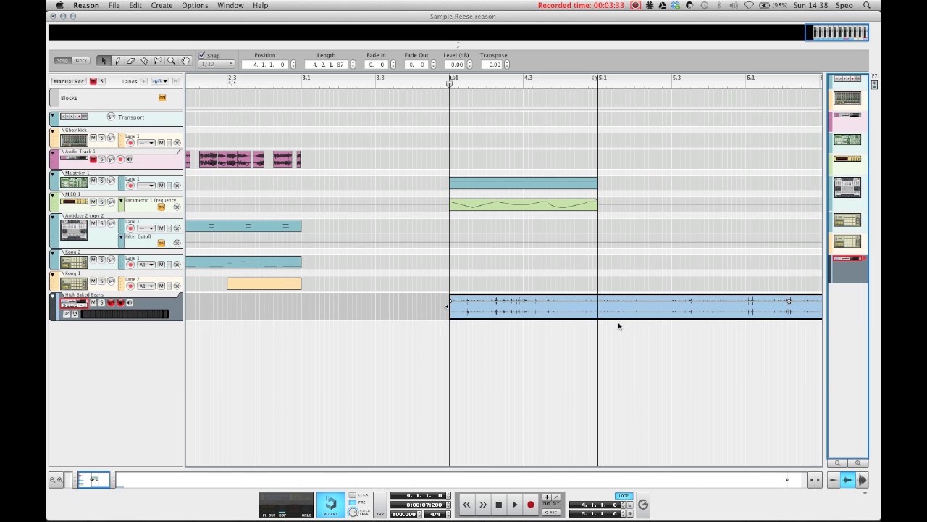
Split the High Baked Beans clip at bar 5 and delete the part after the loop end.
click(601, 294)
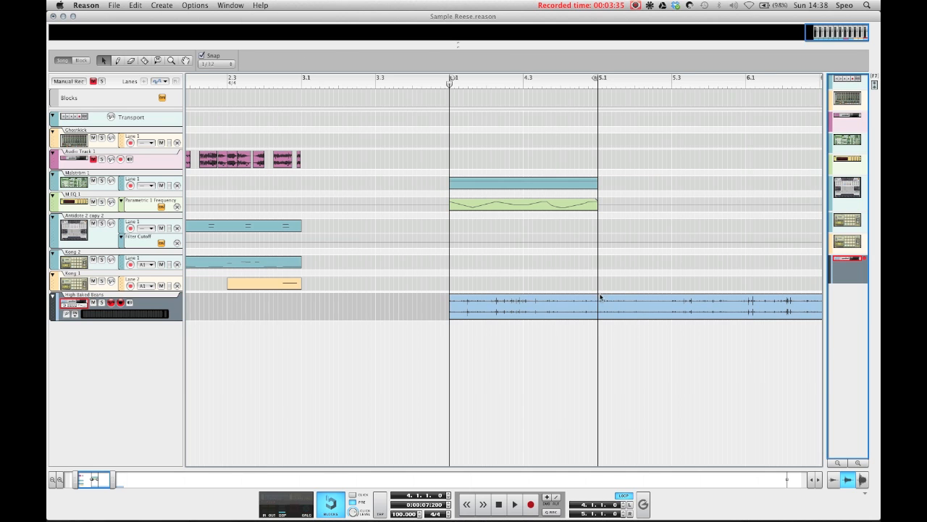
key(r)
click(598, 308)
key(q)
click(618, 307)
key(Delete)
click(545, 306)
drag(524, 300, 522, 305)
click(523, 282)
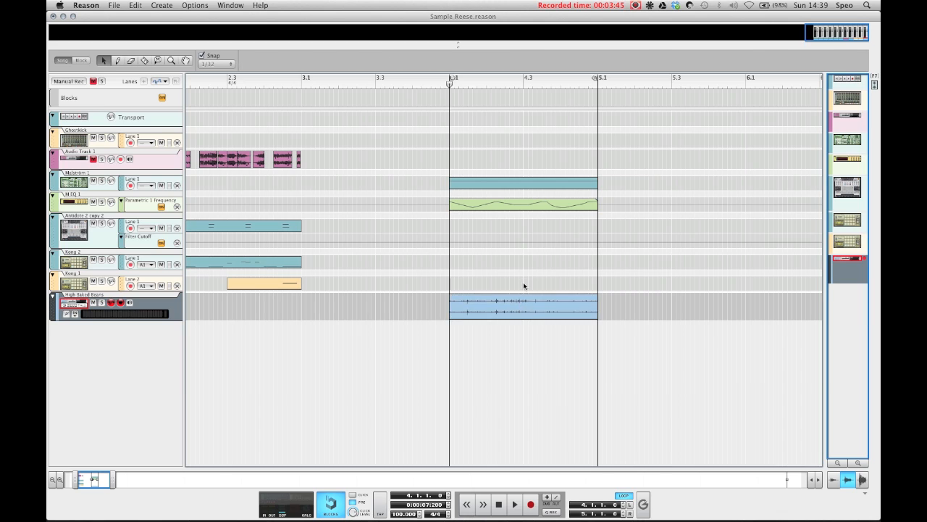
Equalize the High Baked Beans channel with a 187.1 Hz high-pass filter and 7.62 dB high-frequency gain, and play the loop with it soloed.
key(F5)
scroll(679, 261, up, 5)
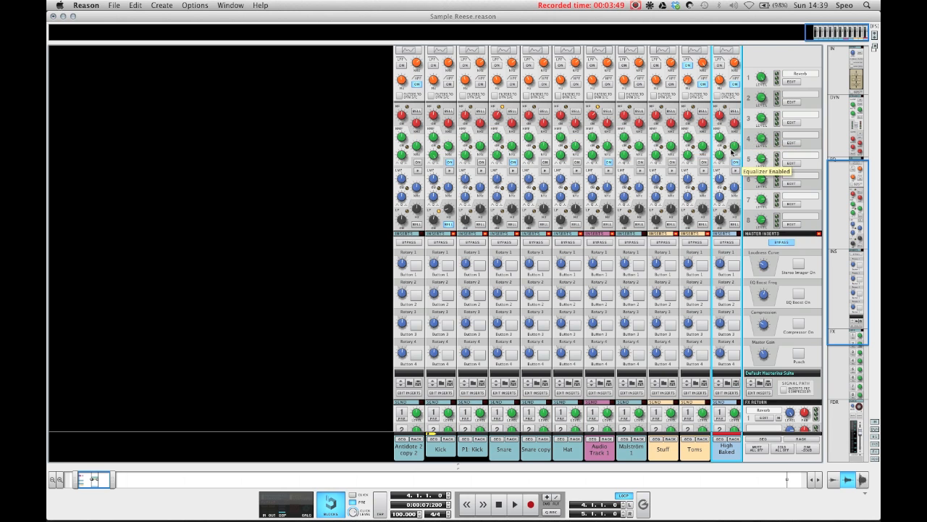
key(space)
scroll(722, 131, down, 9)
scroll(733, 319, up, 10)
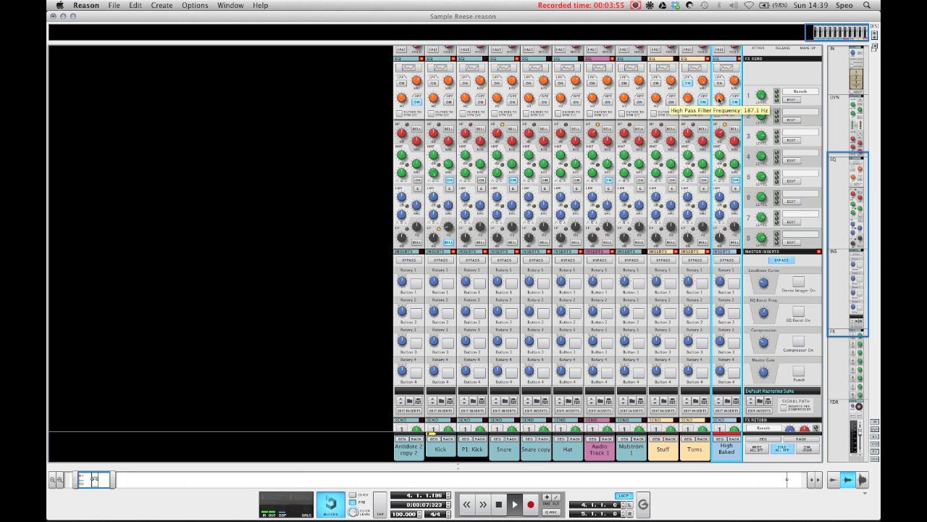
scroll(721, 220, down, 10)
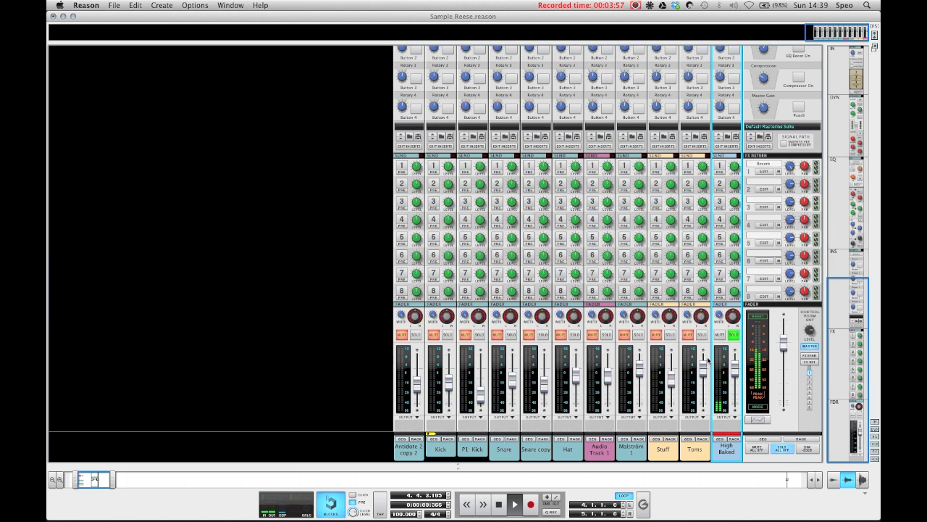
key(space)
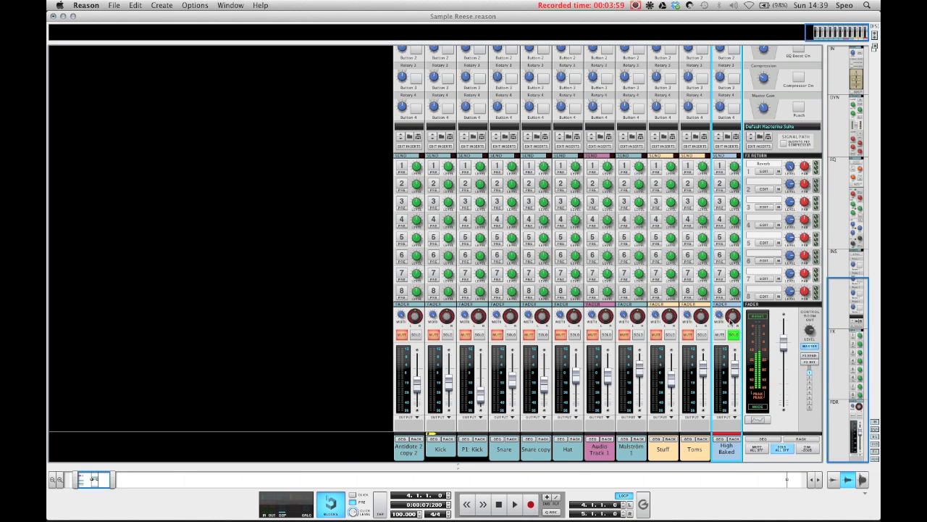
Review the High Baked Beans channel's EQ and fader settings, and play back the looped bar from the sequencer.
scroll(755, 136, up, 8)
scroll(755, 136, up, 5)
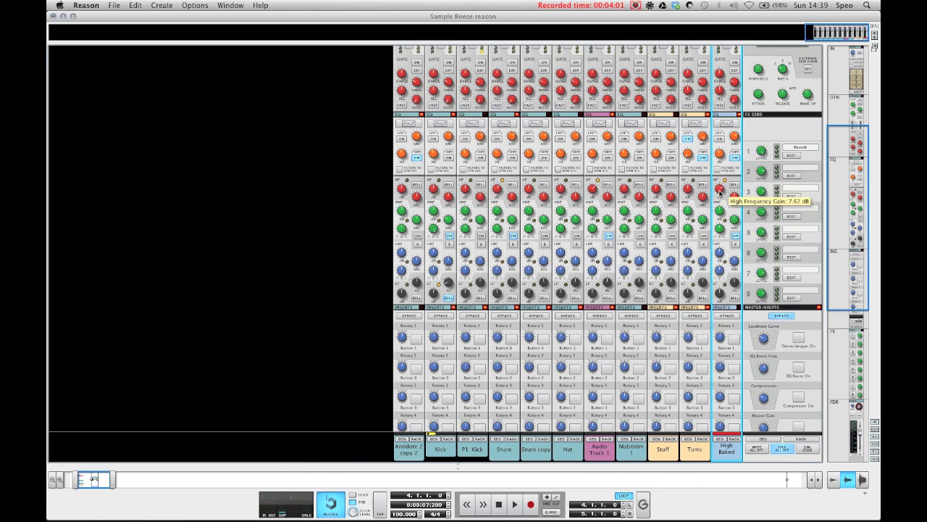
key(F7)
key(F5)
scroll(714, 397, down, 15)
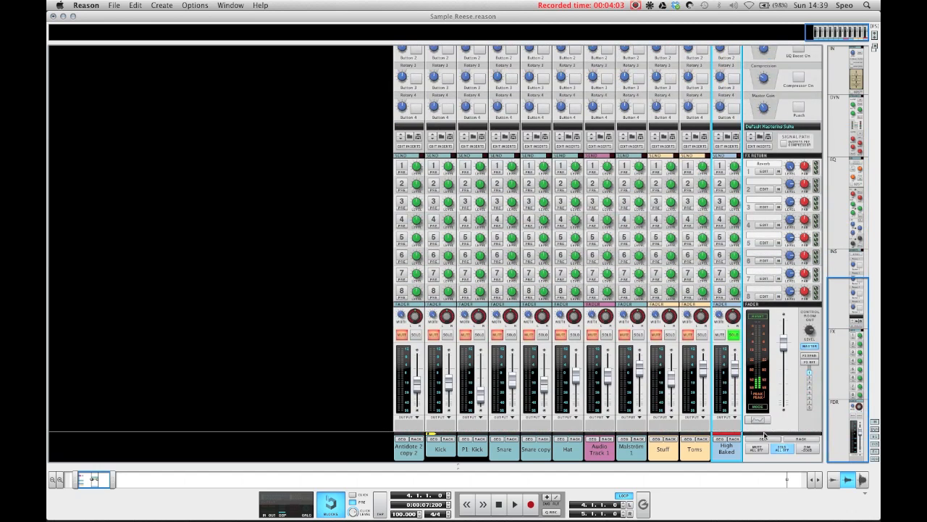
key(F7)
key(space)
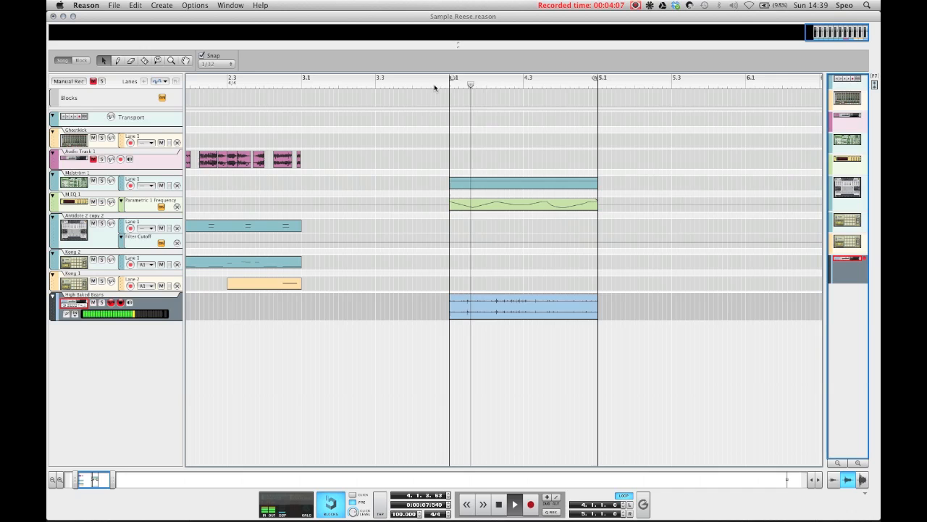
key(space)
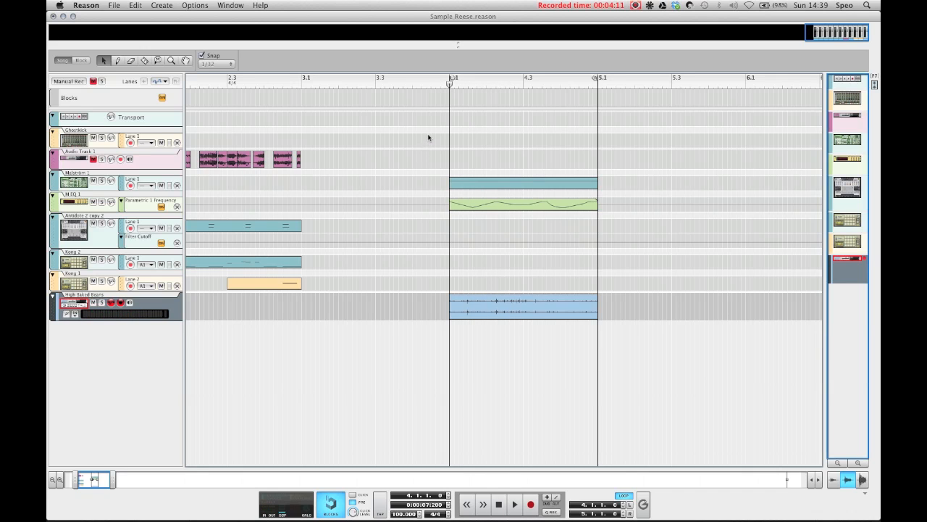
Export the loop to the Desktop as a WAVE file named Sample Reese at 44,100 Hz and 24-bit.
click(116, 6)
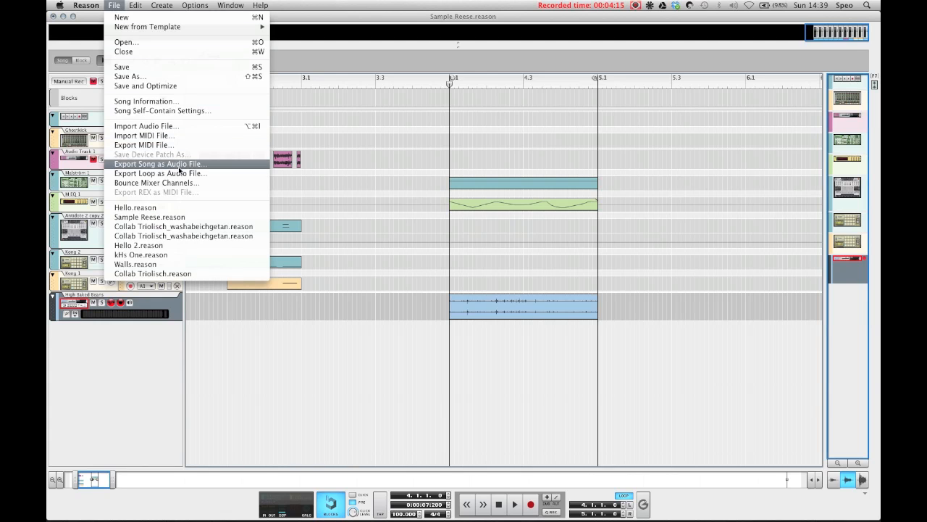
click(179, 174)
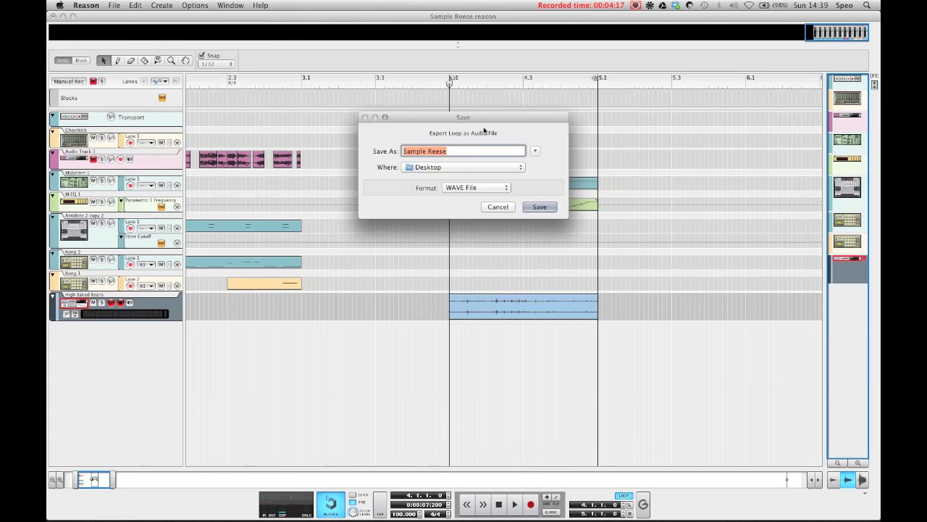
click(539, 206)
click(534, 182)
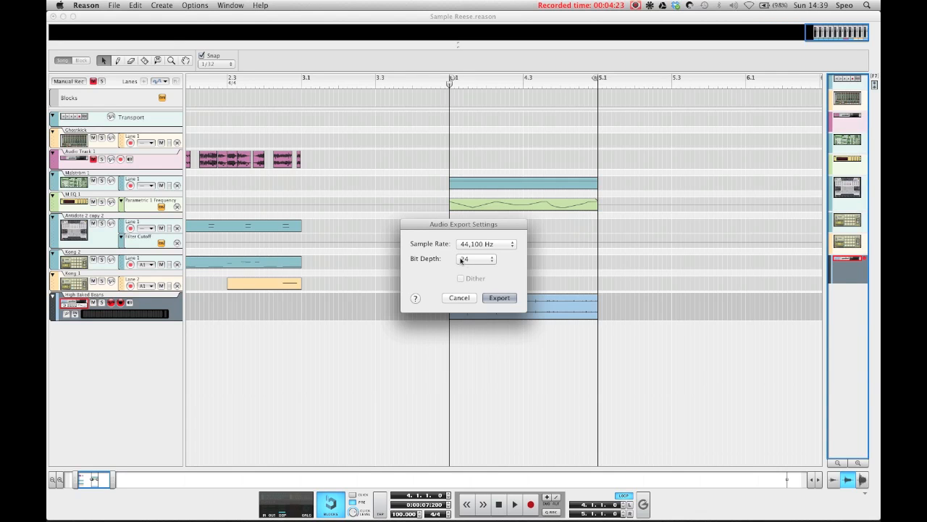
click(500, 298)
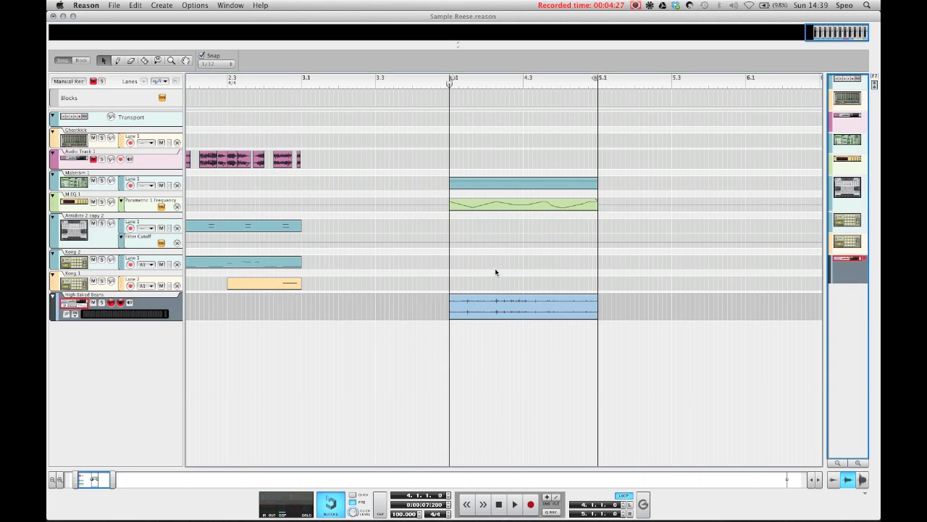
Mute the High Baked Beans, equalizer automation and Malström clips at bar 4.
drag(79, 481, 71, 481)
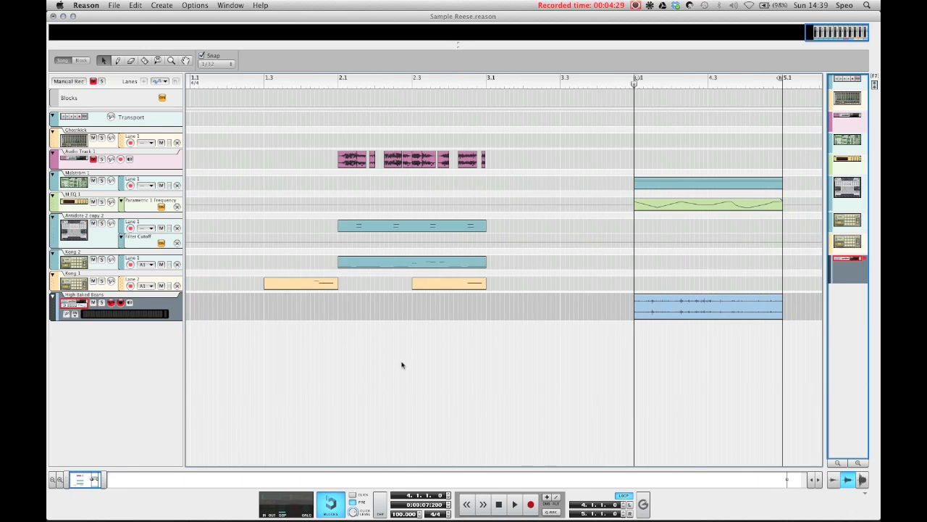
key(t)
click(681, 298)
click(678, 202)
click(678, 182)
key(q)
Set the loop from bar 2 to bar 3 and move the playhead to bar 2.
super+click(347, 84)
alt+click(471, 85)
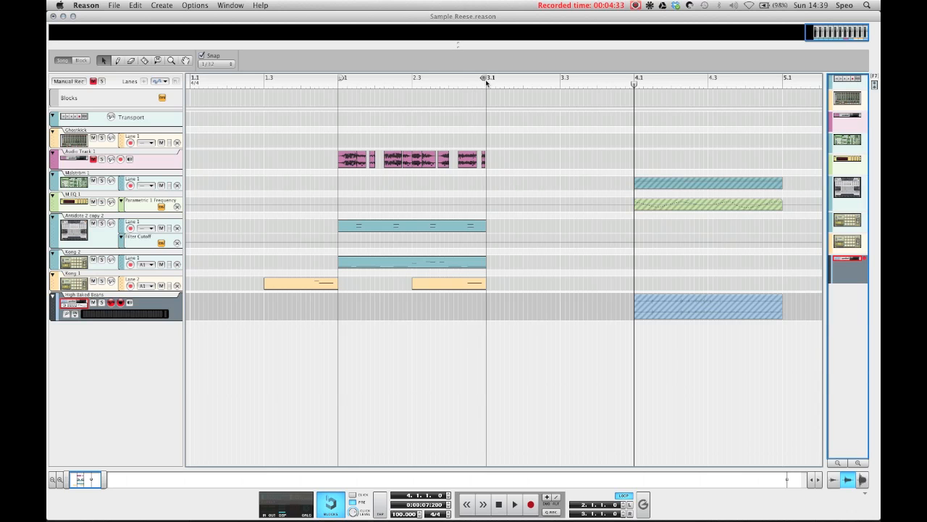
click(355, 85)
click(346, 84)
Create an NN19 Digital Sampler in the rack below the Scream 4.
key(F6)
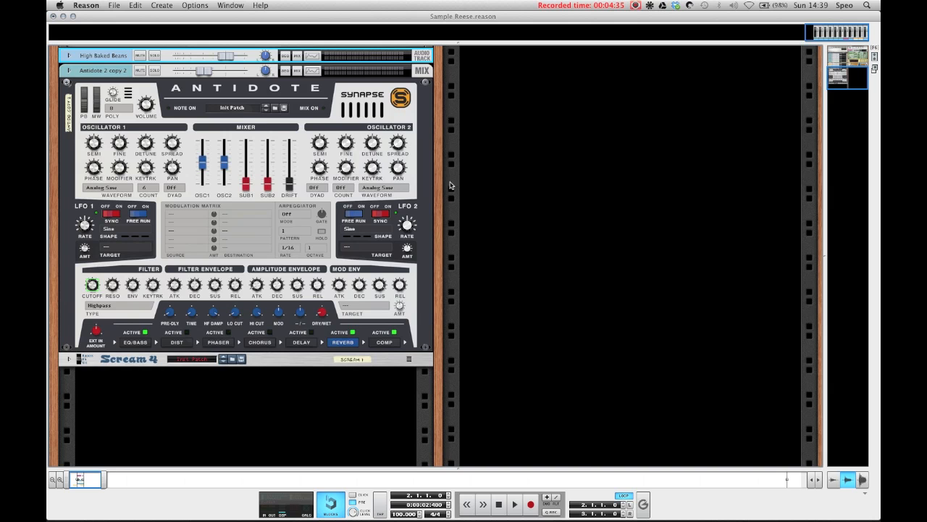
right_click(526, 292)
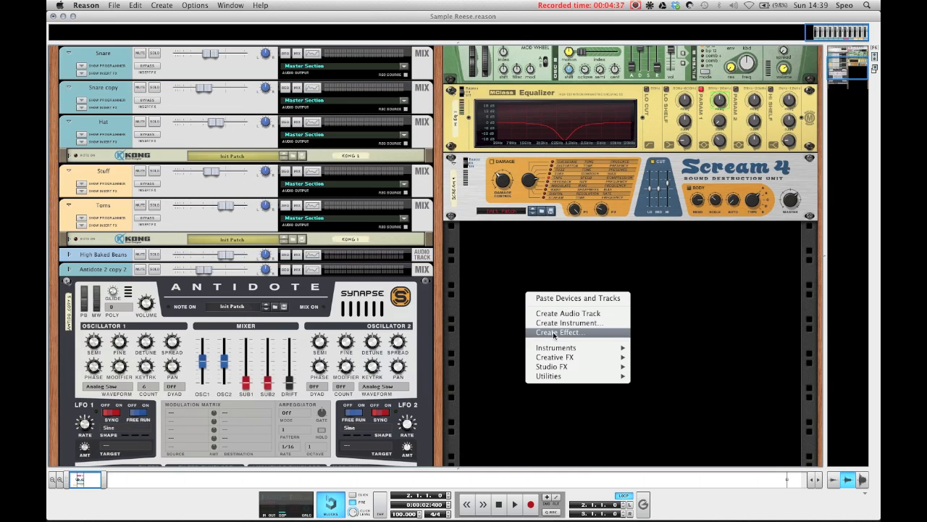
mouse_move(555, 348)
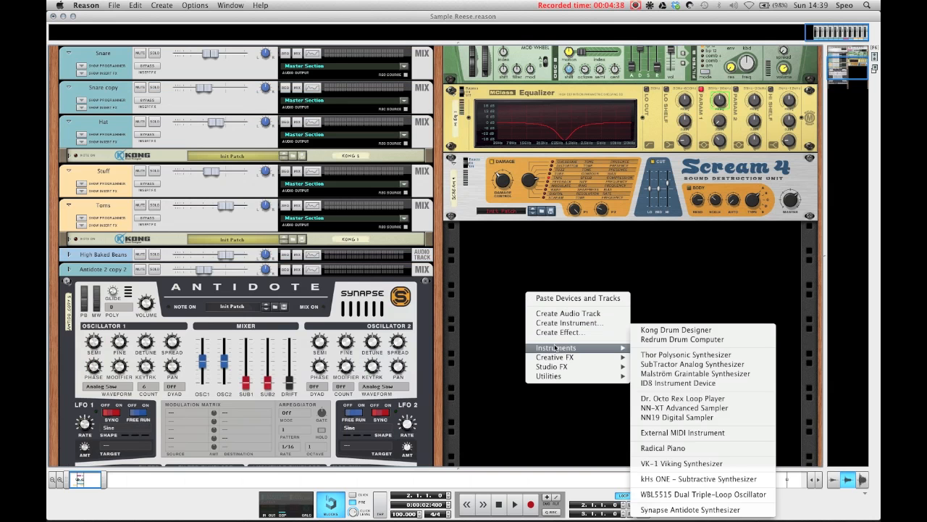
click(696, 419)
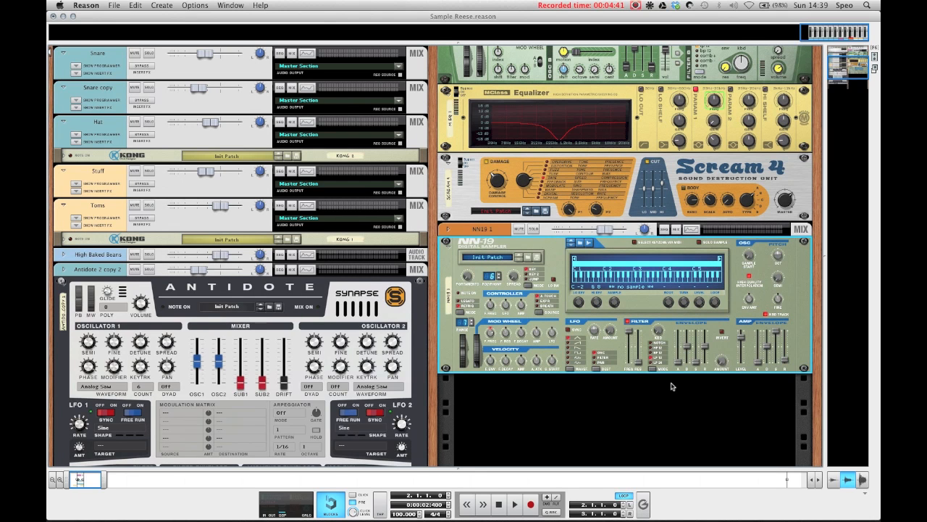
Load Sample Reese.wav from the Desktop into the NN-19 and set the sample's root key to A 2.
scroll(672, 386, down, 1)
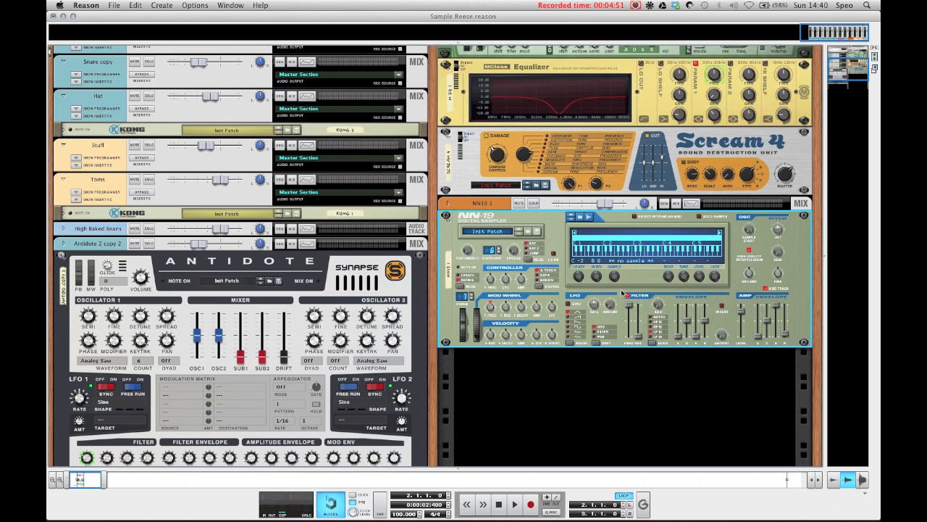
click(581, 217)
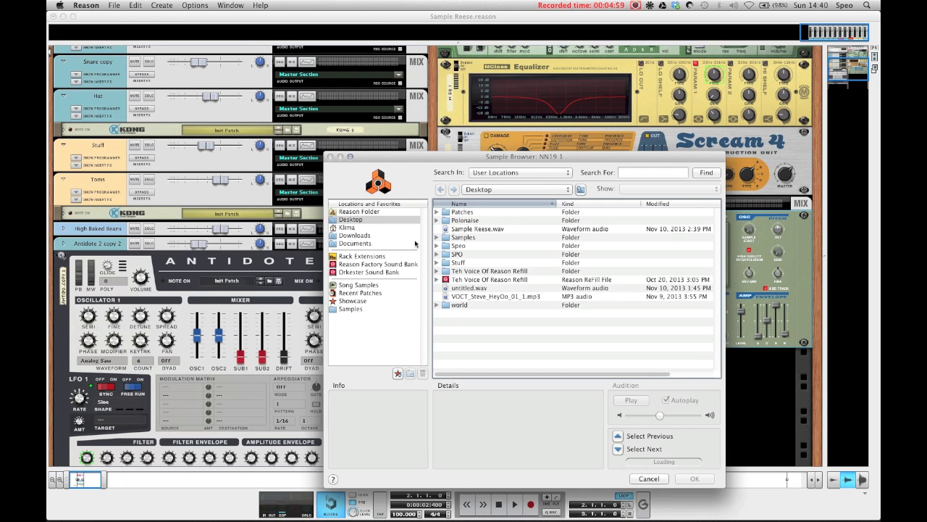
double_click(459, 230)
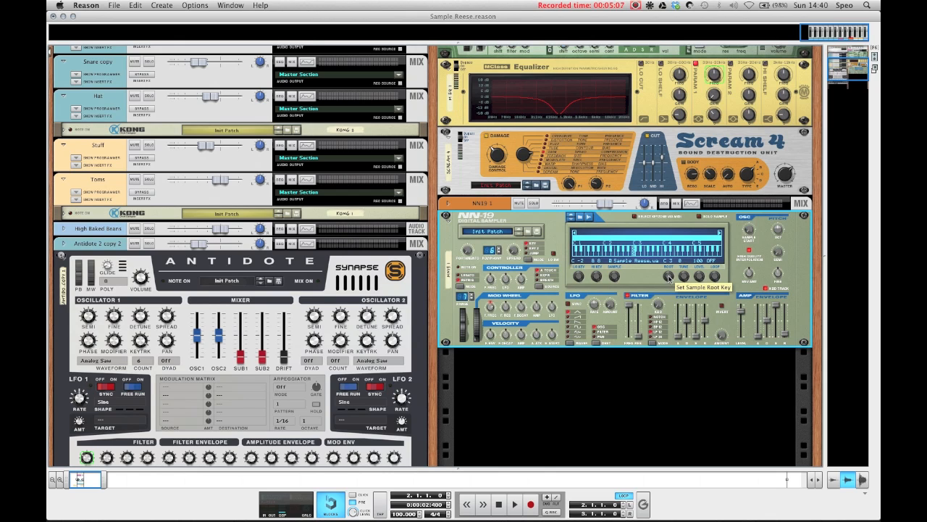
drag(669, 276, 666, 261)
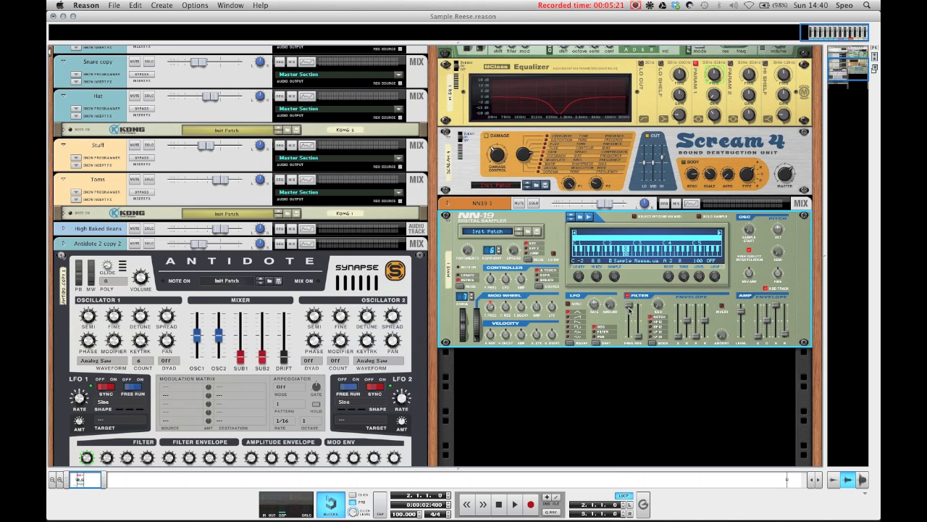
Copy the Malström note clip onto the NN19 track's note lane at bar 2 and solo the NN19 track.
key(F7)
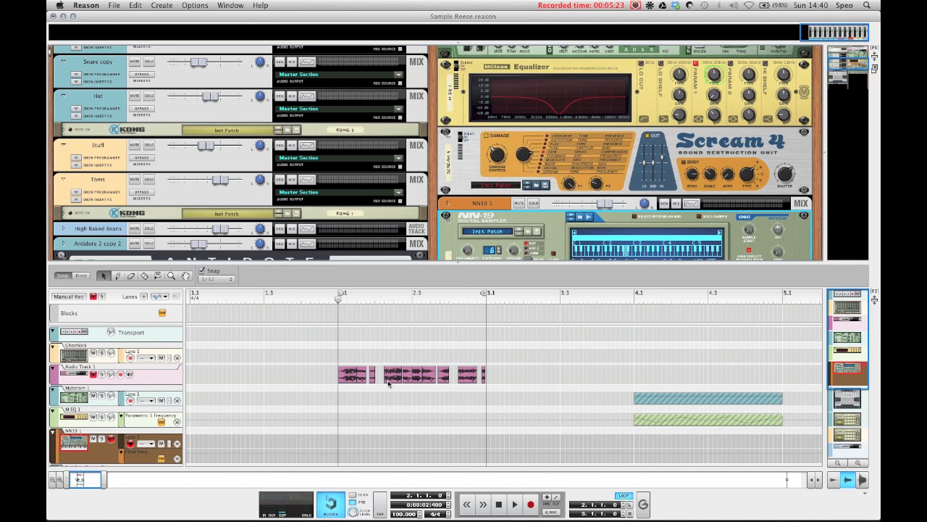
key(F6)
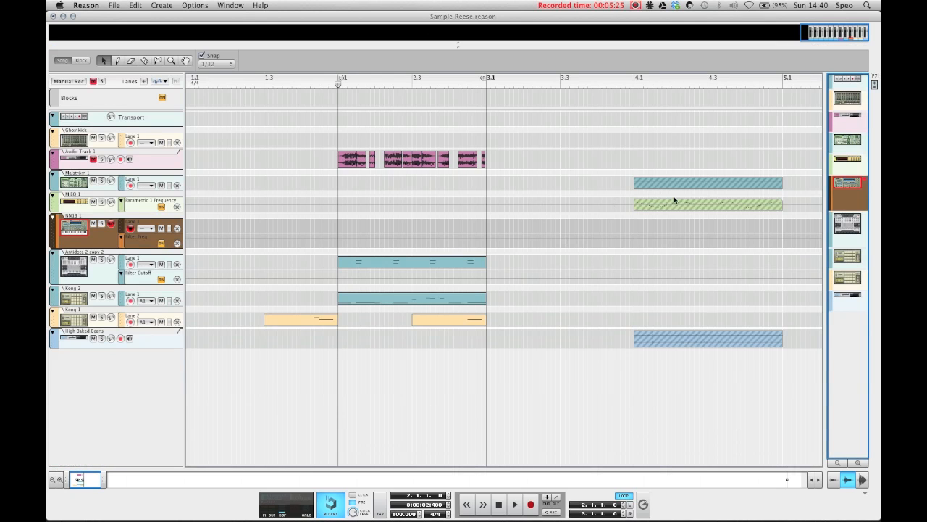
drag(680, 185, 383, 228)
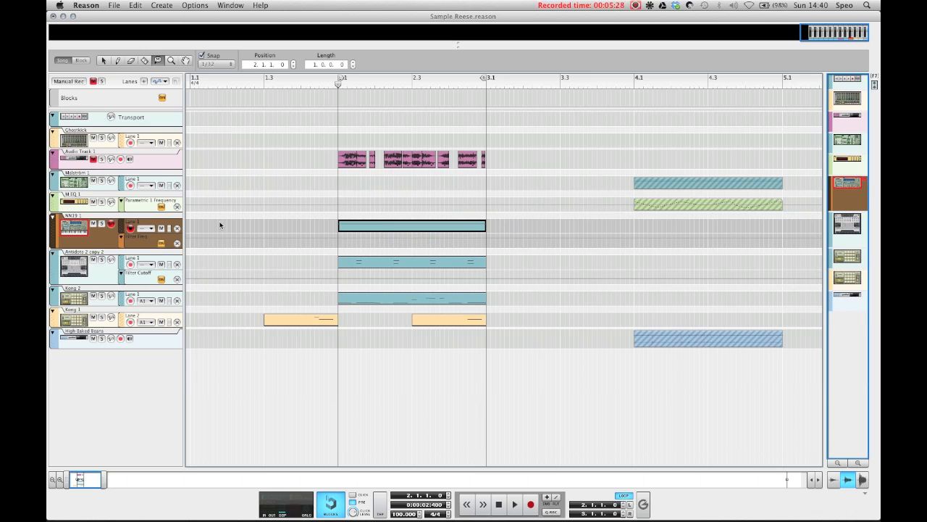
click(101, 223)
Draw an automation clip from bar 2 to bar 3 on the NN19 Filter Freq lane and open it for editing.
mouse_move(335, 242)
mouse_down()
mouse_move(506, 241)
mouse_move(485, 240)
mouse_up()
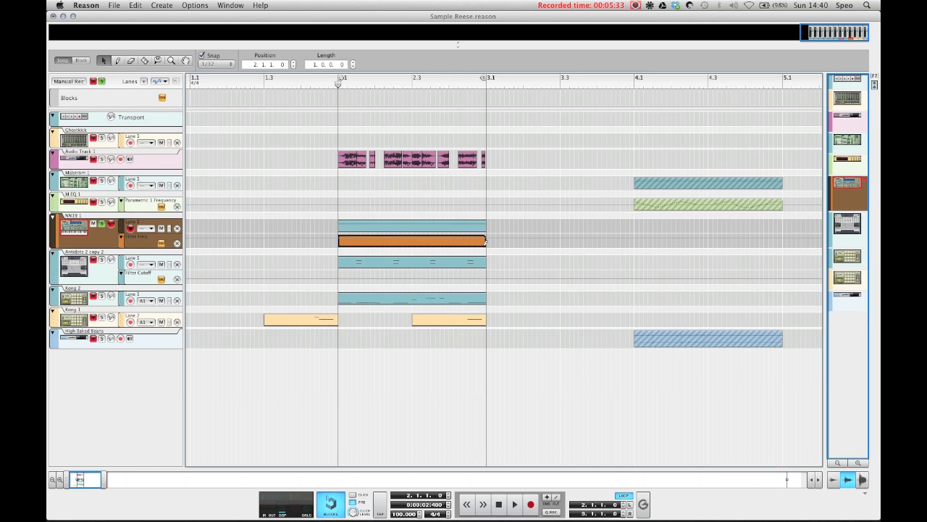
double_click(476, 244)
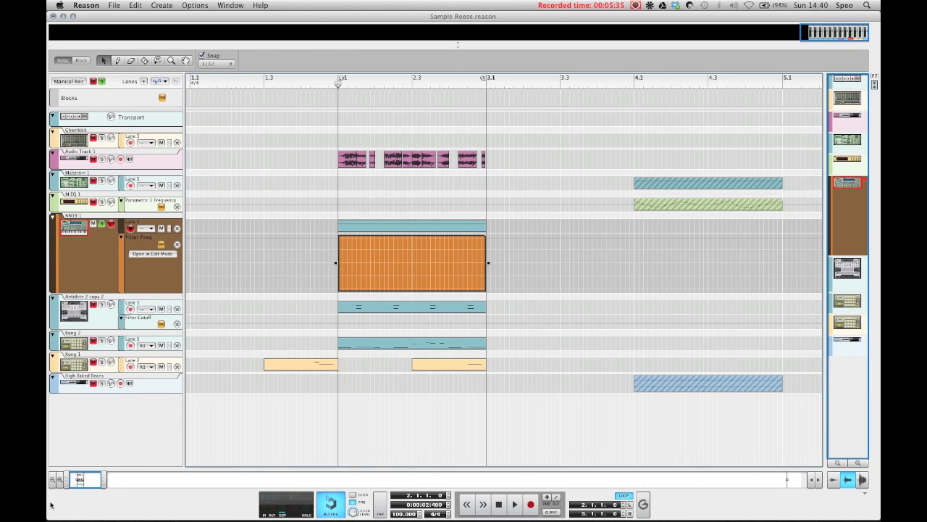
drag(101, 479, 91, 479)
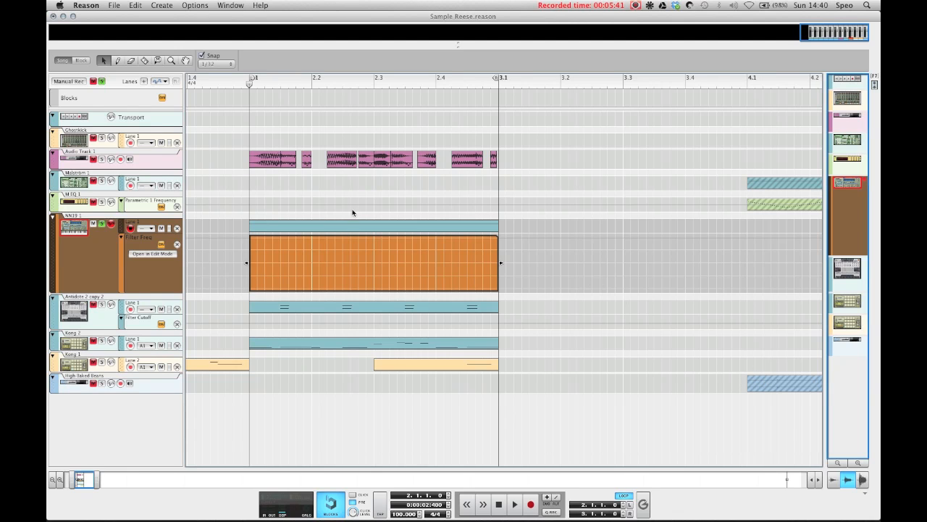
Draw a Filter Freq curve starting at 127, peaking again on beats 2.2, 2.3 and 2.4, dipping between peaks and ending at 0 on 3.1.
click(252, 237)
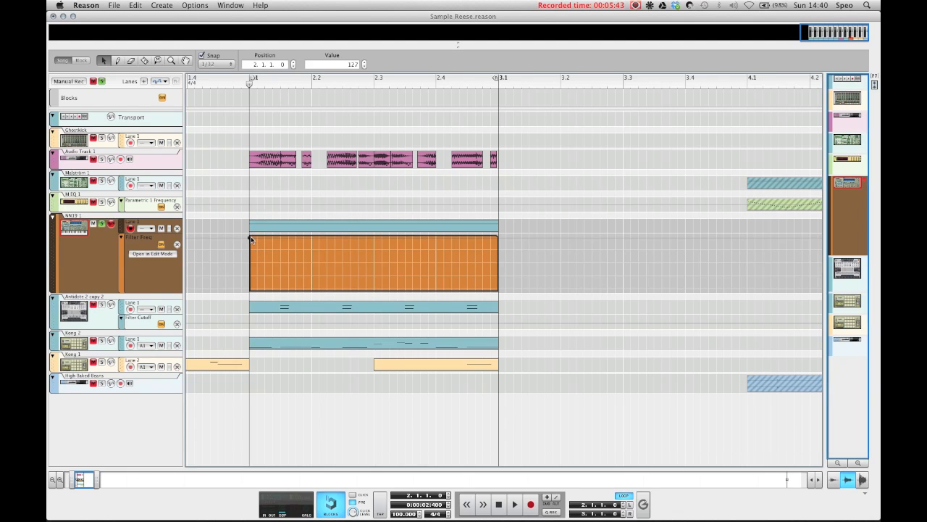
click(273, 288)
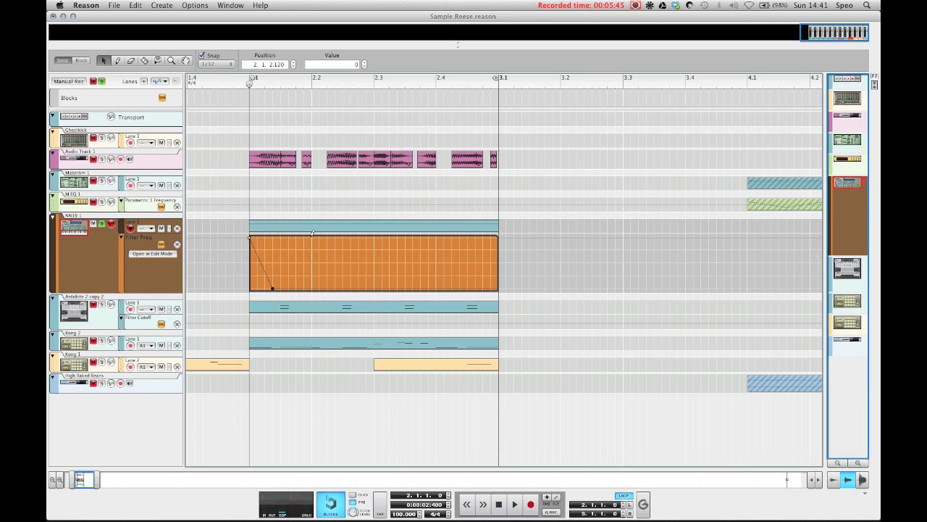
click(311, 233)
mouse_move(327, 263)
mouse_down()
mouse_move(349, 266)
mouse_move(374, 238)
mouse_move(405, 288)
mouse_up()
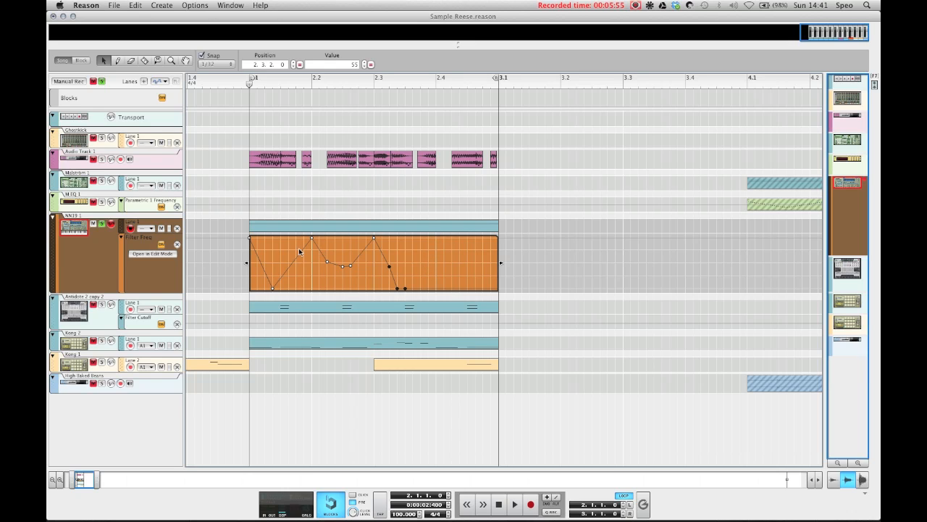
click(436, 238)
mouse_move(465, 261)
mouse_down()
mouse_move(469, 273)
mouse_move(489, 250)
mouse_move(500, 286)
mouse_up()
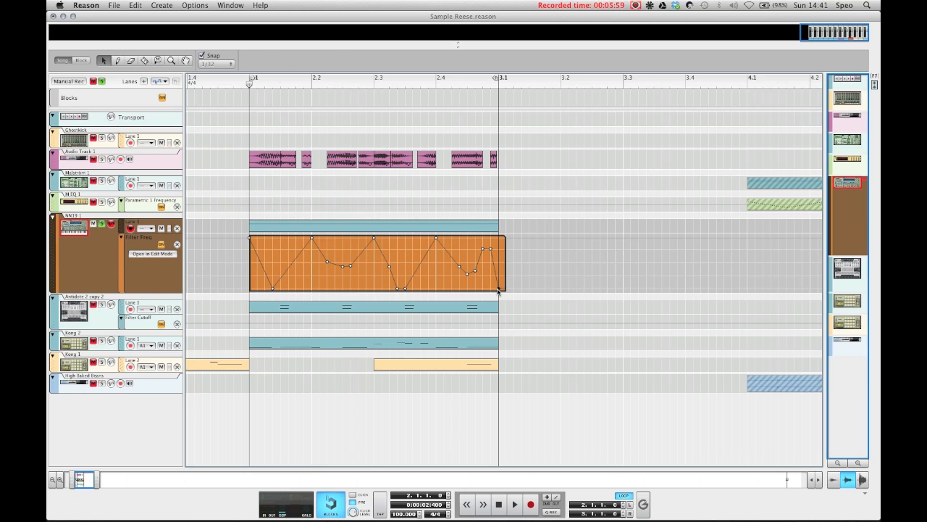
Play the loop, trim the Filter Freq clip's end back to bar 3, and reopen the clip for editing.
key(space)
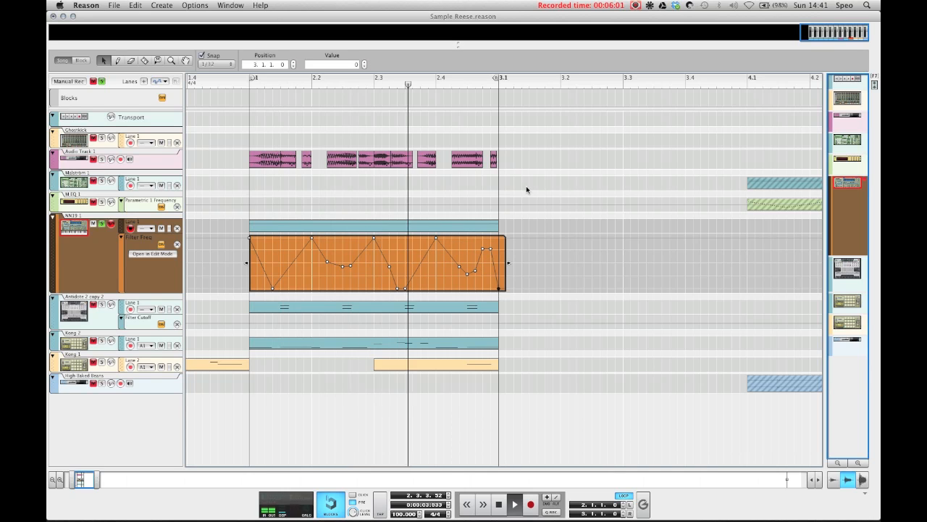
click(526, 190)
click(502, 241)
drag(508, 241, 498, 241)
double_click(490, 242)
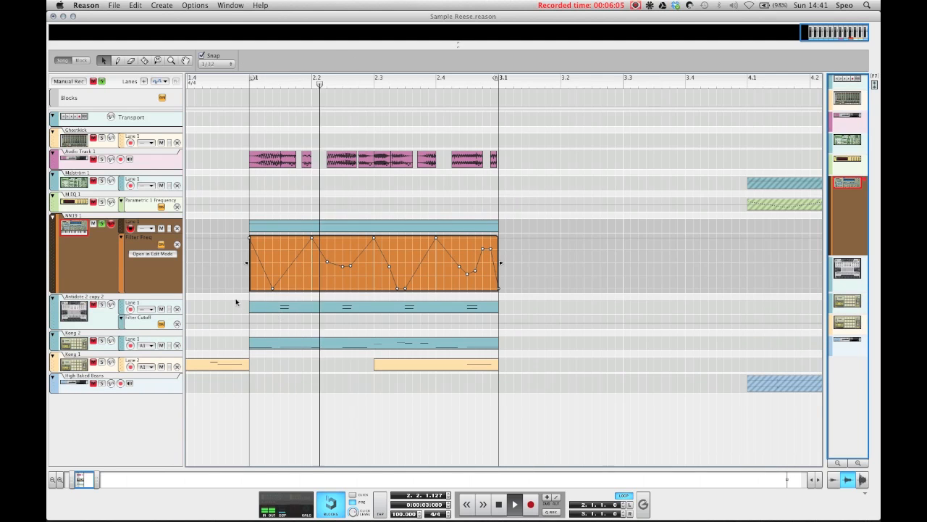
Move the first dip of the Filter Freq curve to position 2.1.3.120 with value 66, then close the clip and stop playback.
drag(273, 288, 290, 263)
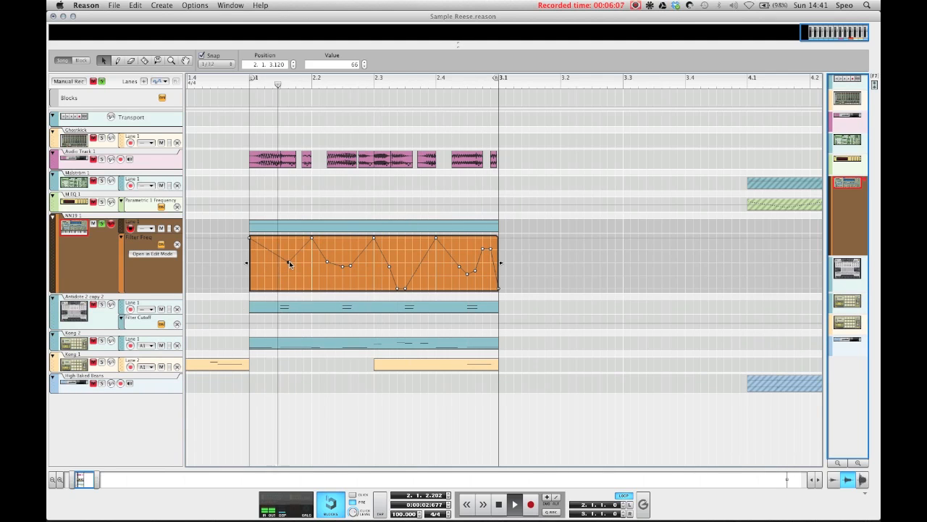
click(531, 200)
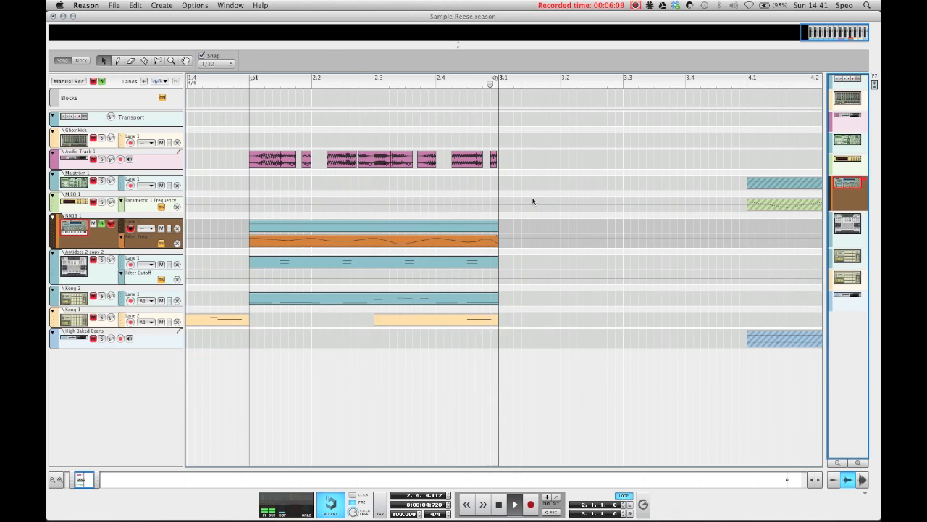
key(space)
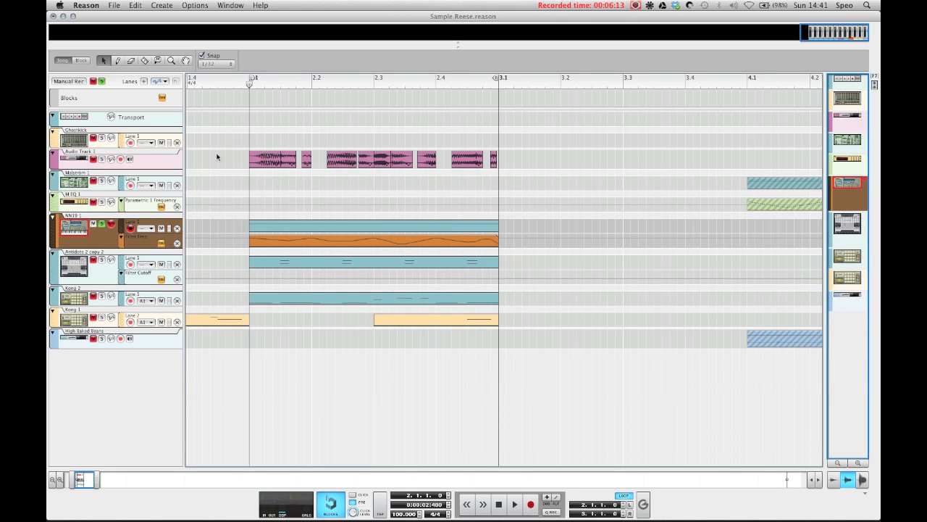
drag(197, 151, 604, 162)
click(604, 162)
Enable Rec Source on the NN19 mix channel and create a new audio track below the NN-19 in the rack.
key(F6)
click(449, 204)
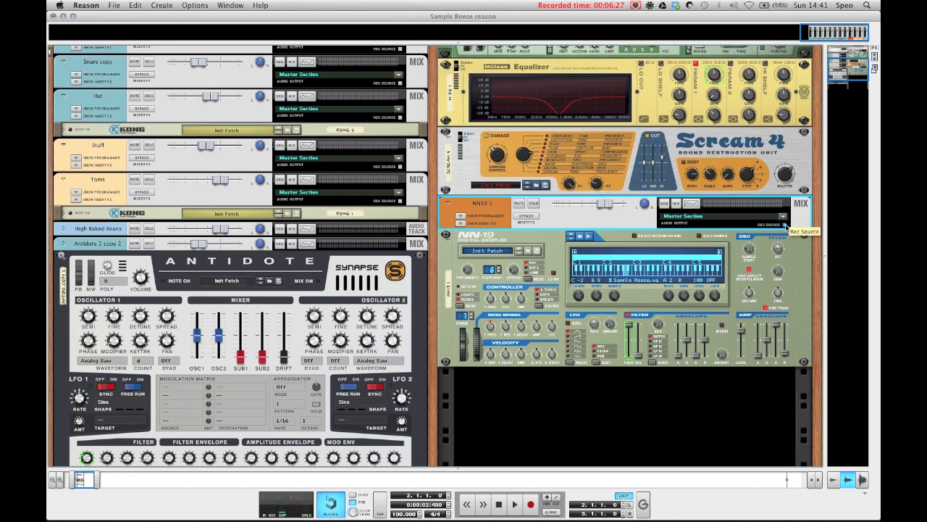
scroll(686, 318, down, 5)
scroll(658, 321, up, 1)
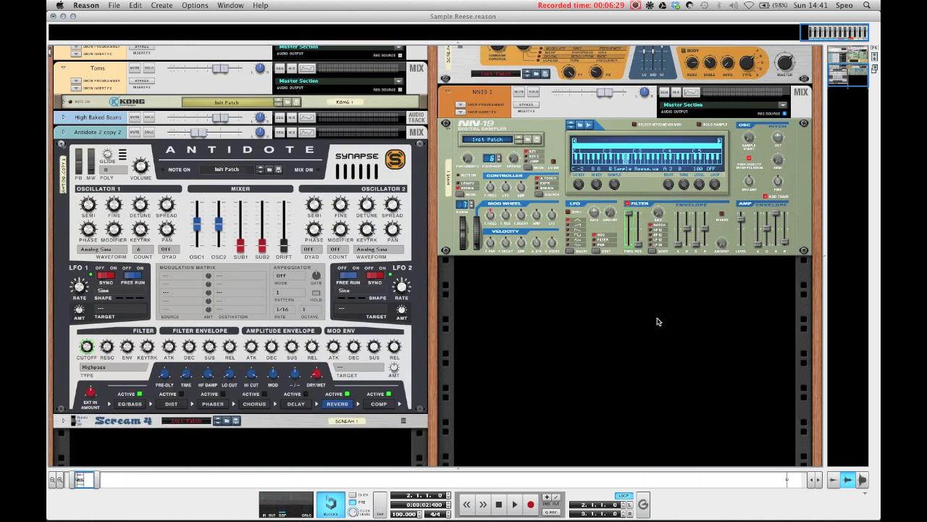
right_click(628, 304)
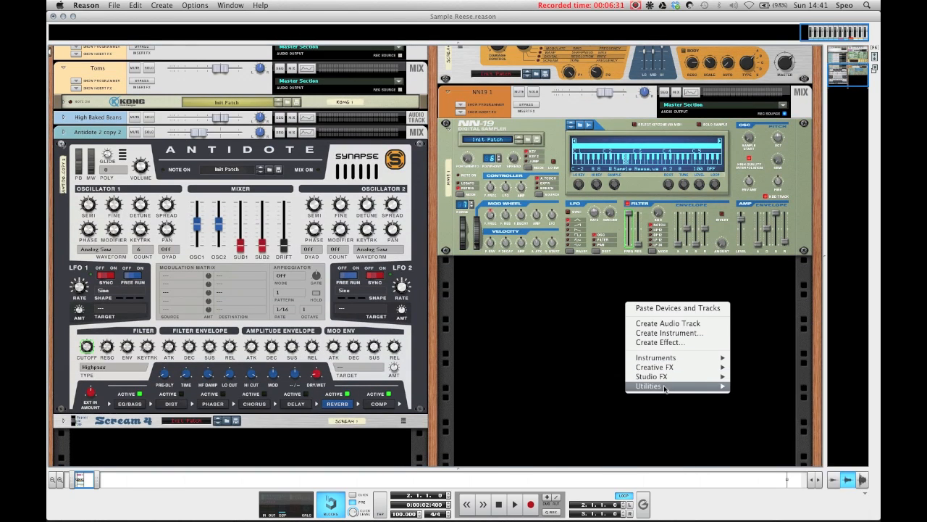
mouse_move(652, 386)
click(585, 402)
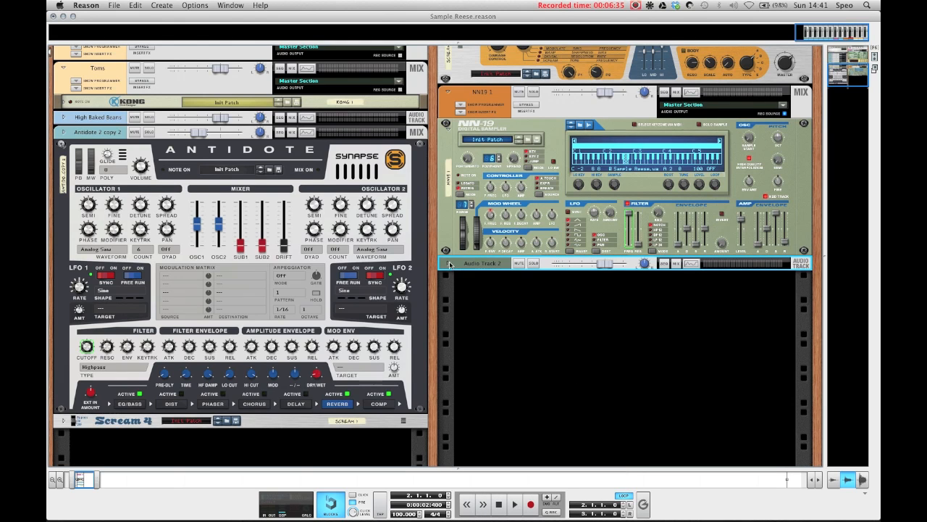
Set Audio Track 2's audio input to stereo and choose NN19 1 as its source.
click(449, 264)
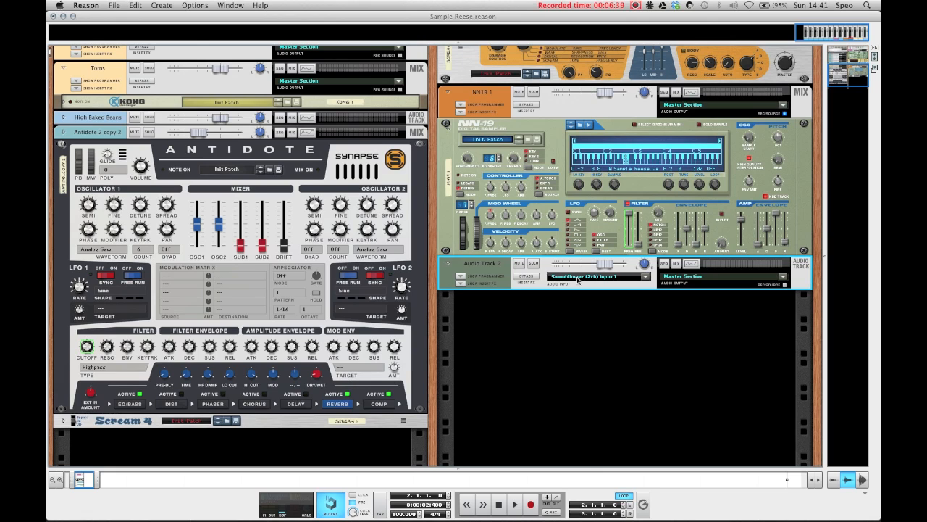
click(645, 278)
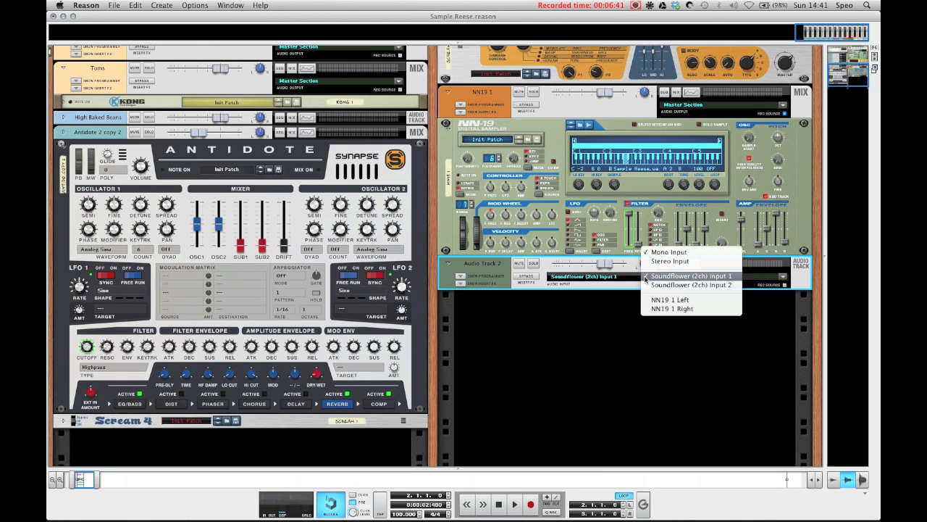
click(657, 262)
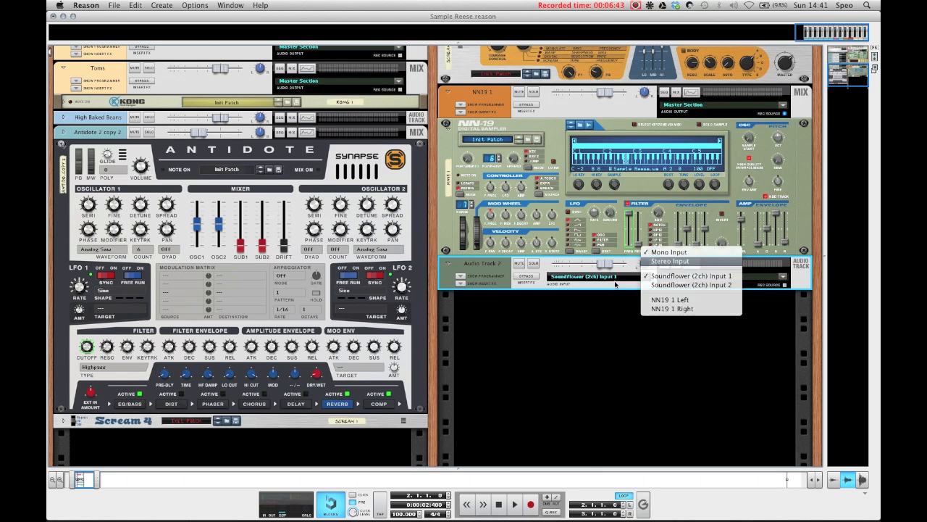
click(646, 278)
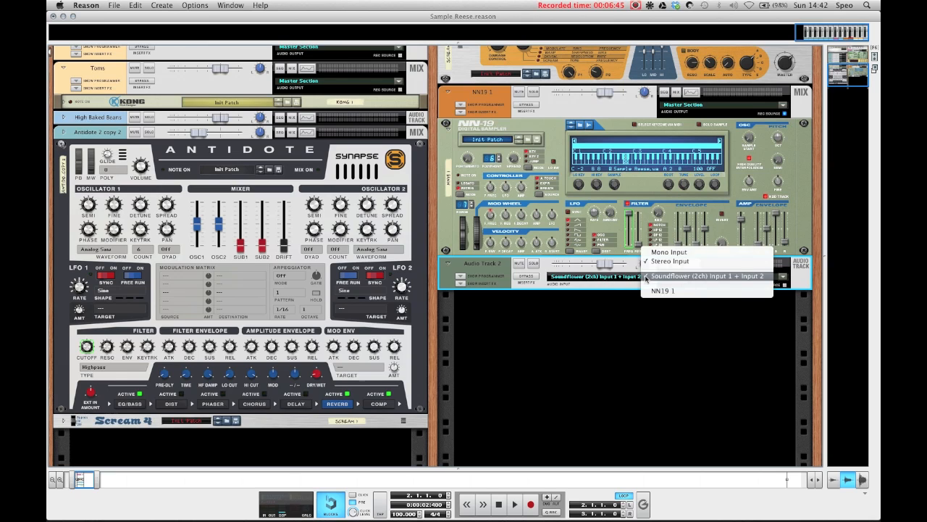
click(664, 292)
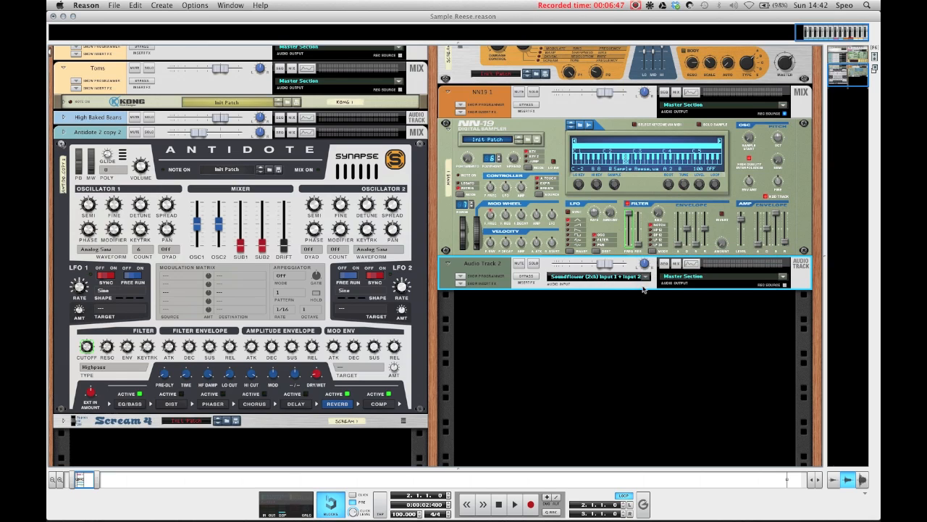
Record the NN19 loop from bar 2 to bar 3 onto Audio Track 2, then stop and return the playhead to bar 2.
key(F7)
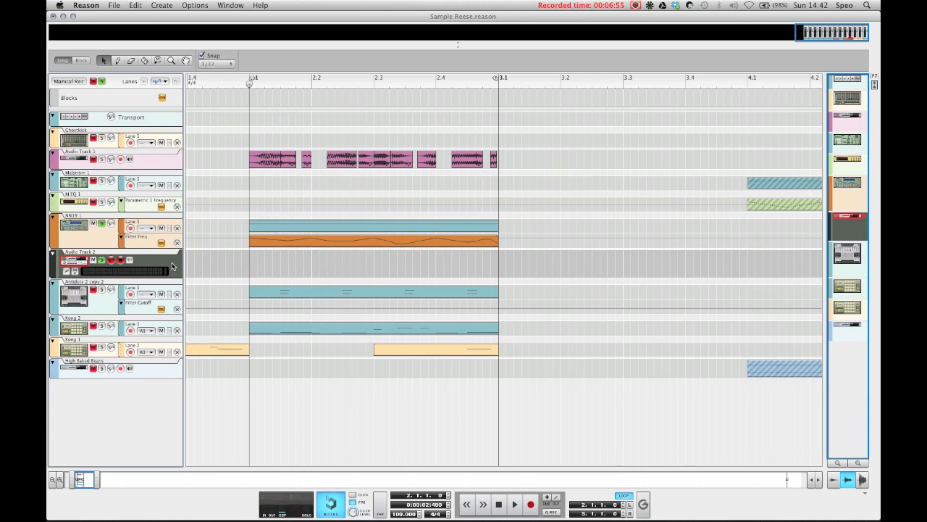
key(super+Return)
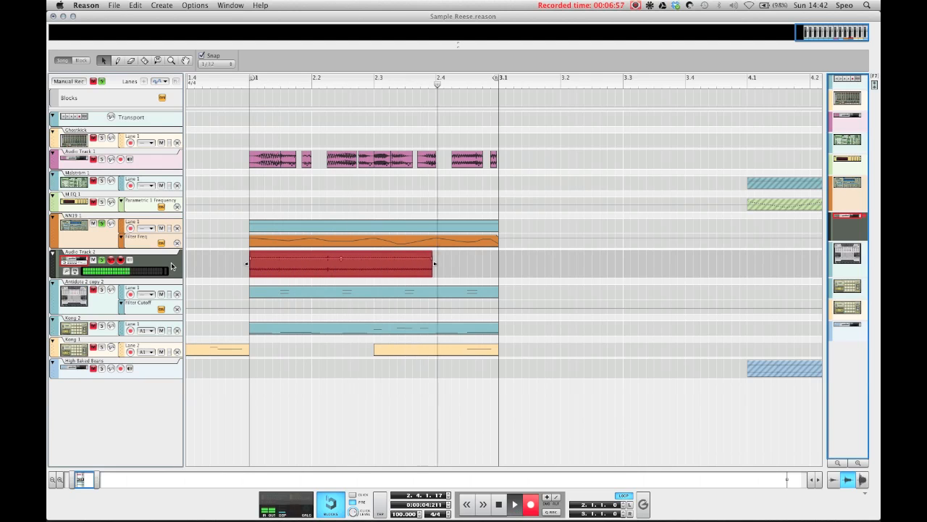
key(space)
key(shift+Return)
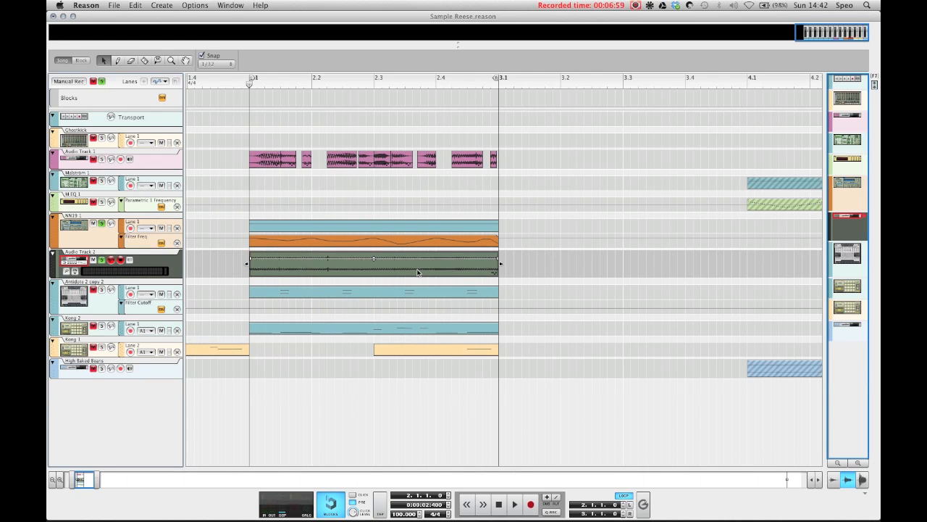
Move the NN19 note clip and its Filter Freq clip to position 4.1.1.0 and mute both clips.
drag(504, 222, 486, 246)
drag(338, 243, 766, 247)
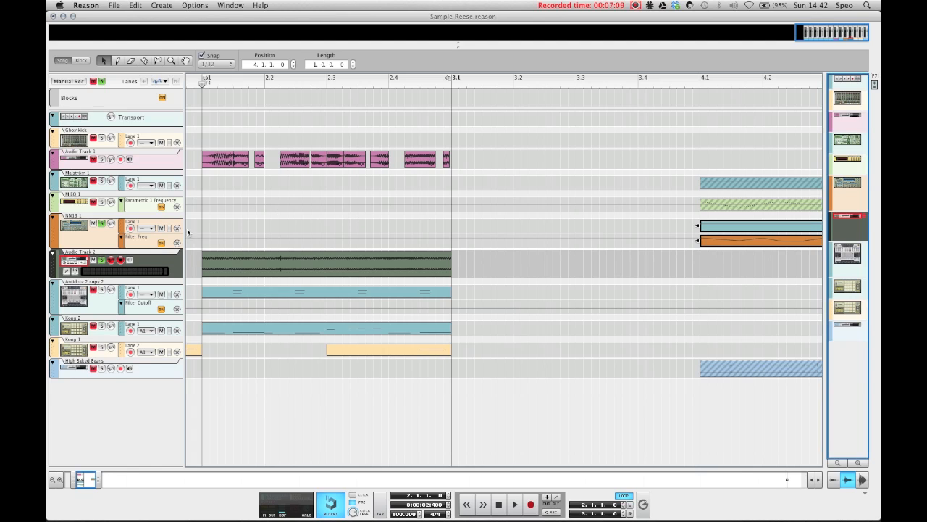
click(617, 225)
scroll(507, 275, left, 5)
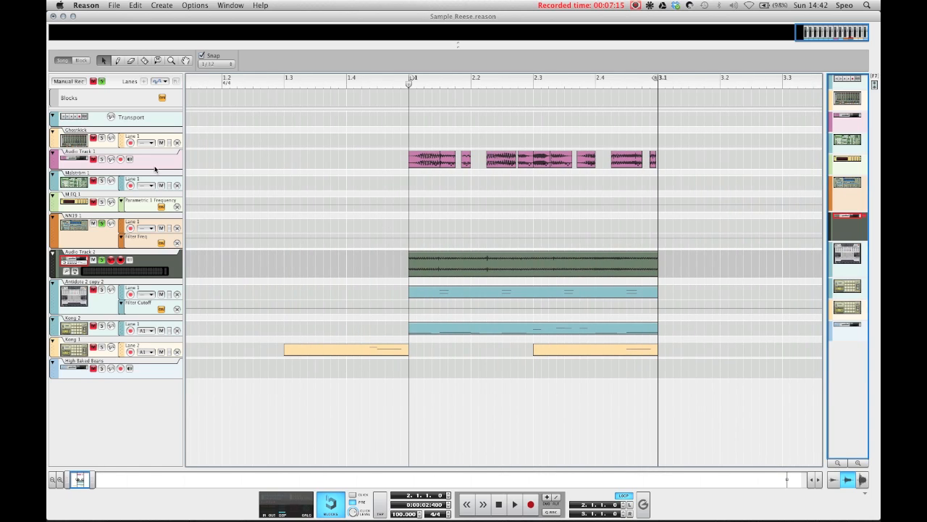
Delete all the chopped audio clips on Audio Track 1 between bars 2 and 3.
drag(317, 134, 696, 160)
key(Delete)
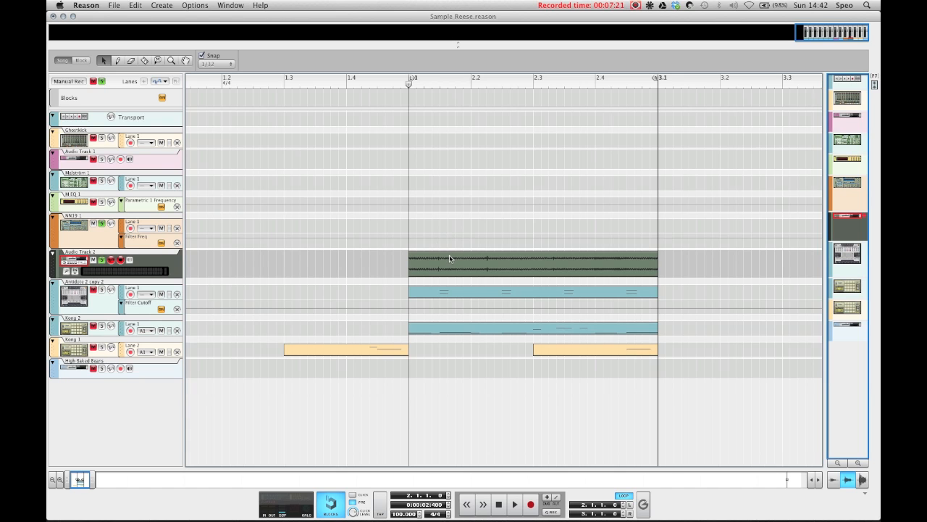
drag(80, 478, 91, 479)
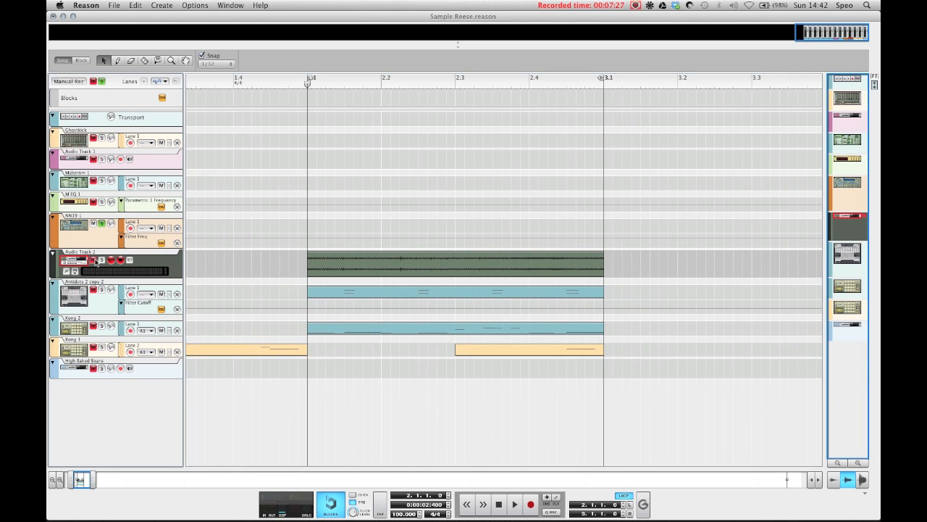
Clear all solos to audition the full mix from bar 2, and solo Audio Track 2 to hear the recorded bass alone.
click(102, 81)
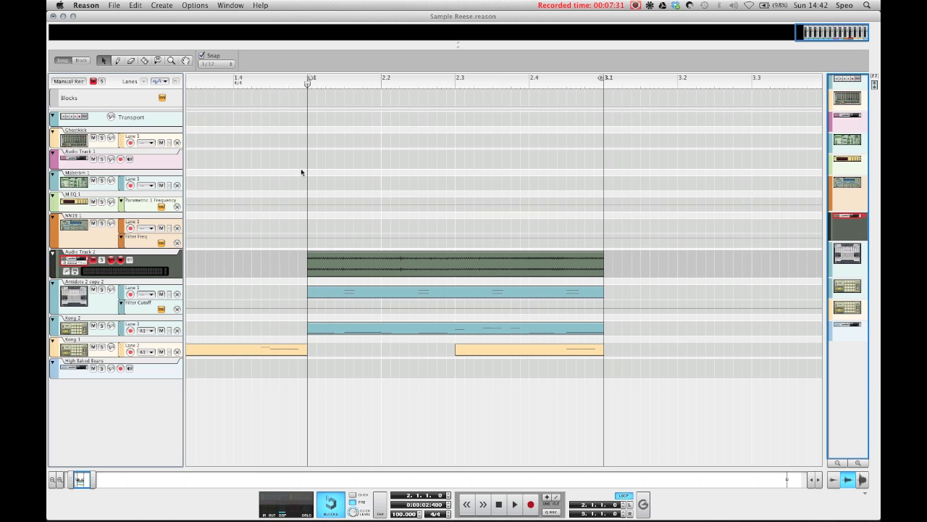
key(space)
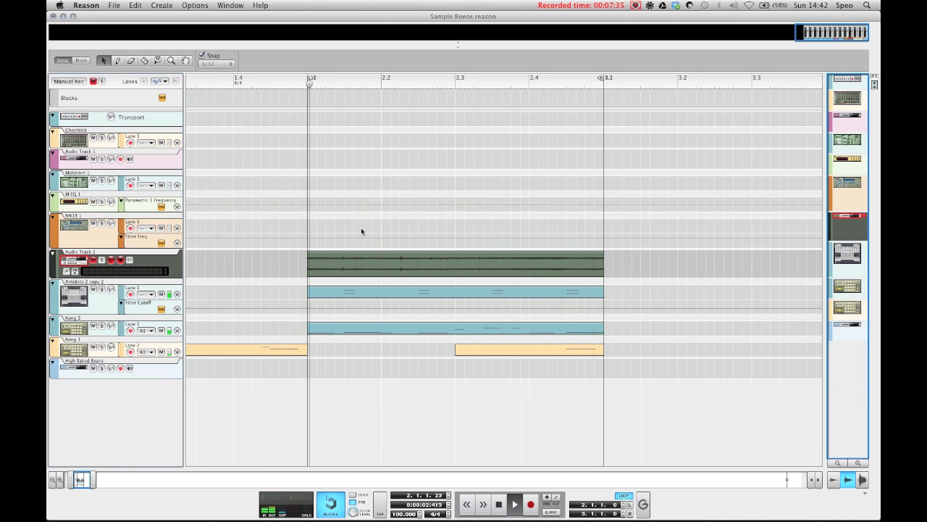
key(space)
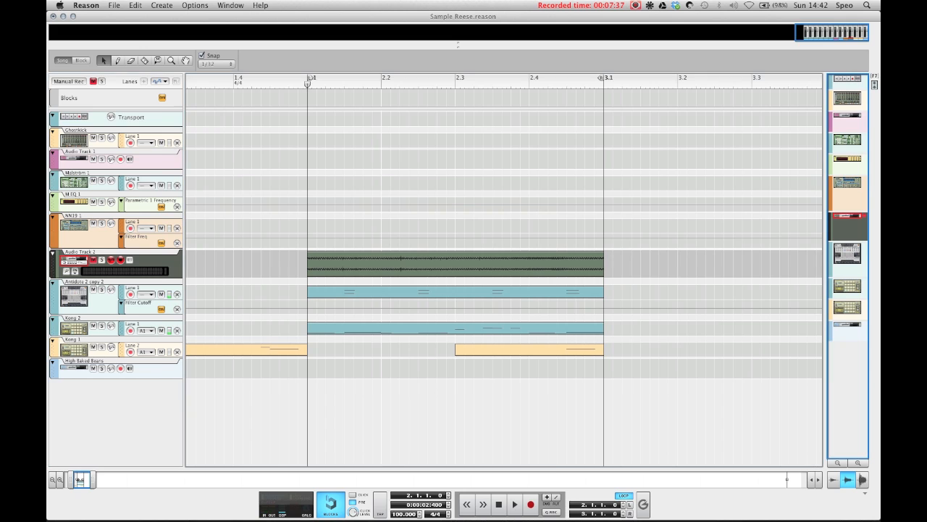
click(101, 260)
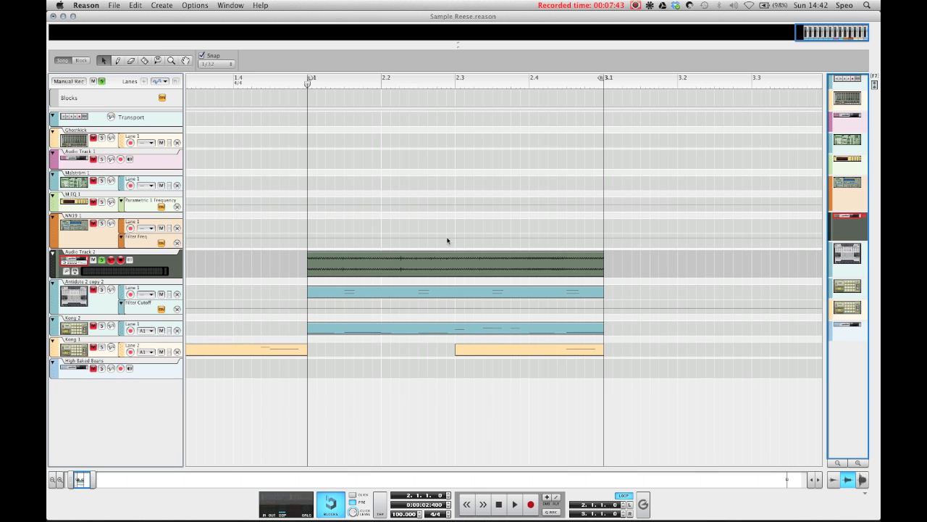
key(space)
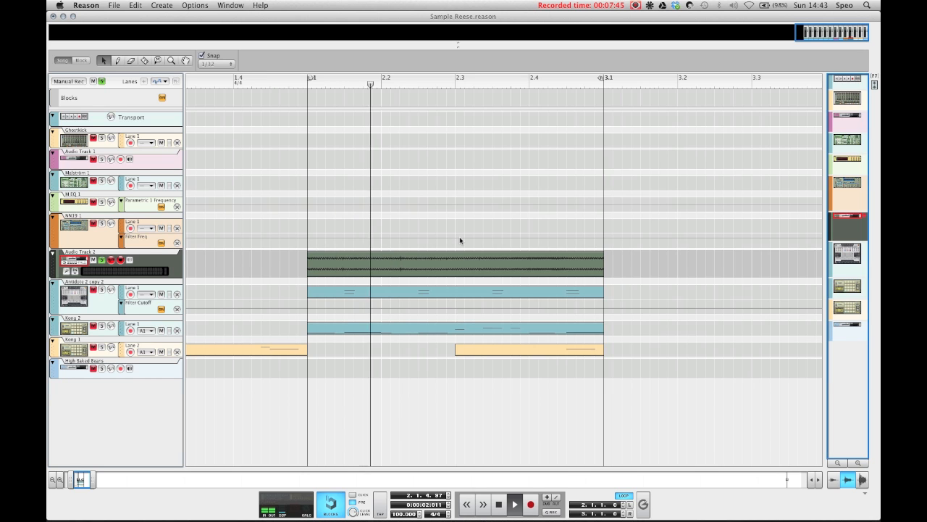
key(space)
Cut a section from the Audio Track 2 recording, move it to position 3.1.3.0, audition it and extend its end to length 0.1.1.0.
key(r)
drag(515, 260, 679, 266)
key(q)
click(641, 85)
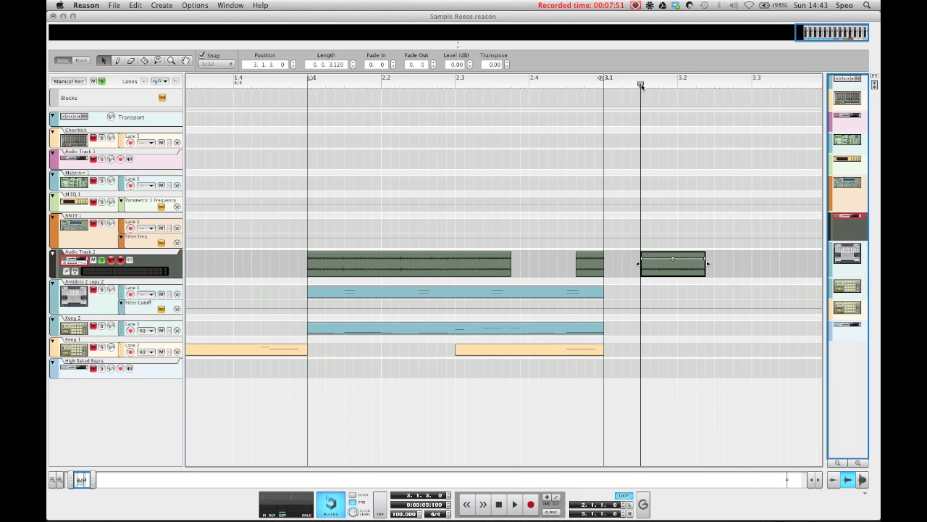
key(space)
key(space)
drag(706, 264, 736, 268)
key(space)
key(space)
Delete the short leftover slice just before bar 3 on Audio Track 2.
click(588, 182)
click(586, 258)
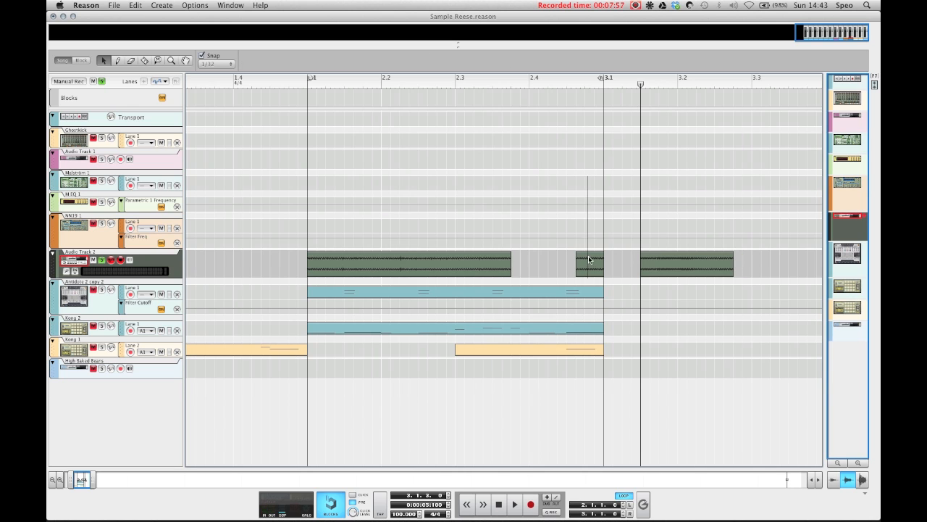
key(Delete)
Cut a 0.0.3.0 slice from the remaining Audio Track 2 recording, move it to position 3.2.4.120 and audition it.
key(r)
drag(390, 259, 775, 272)
key(q)
click(741, 85)
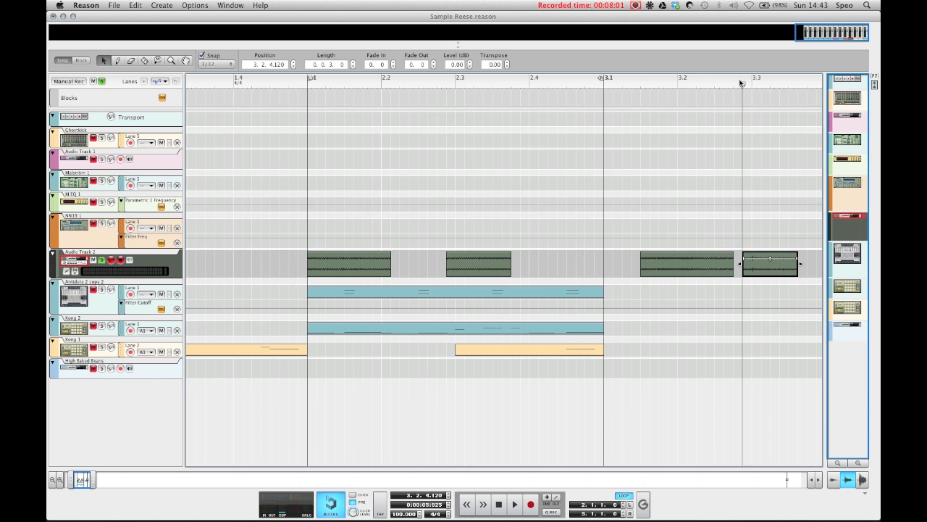
key(space)
click(738, 83)
click(508, 84)
key(space)
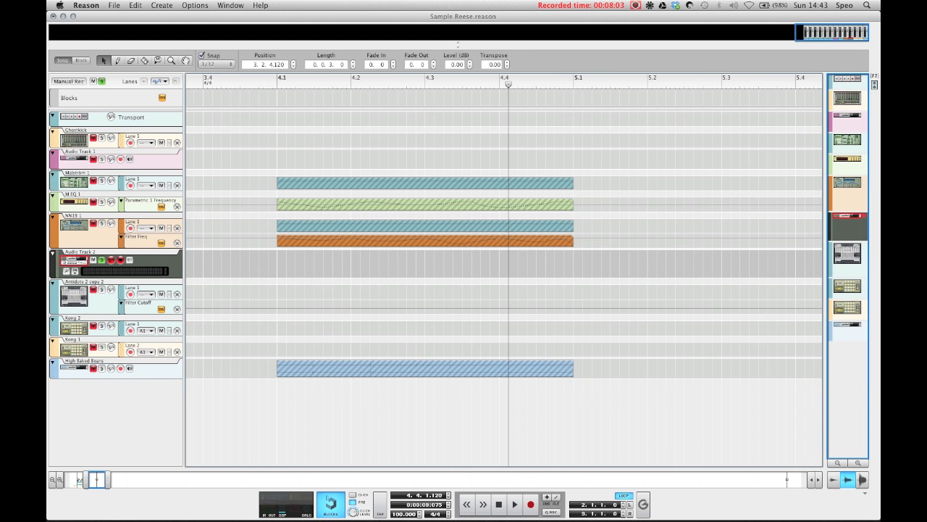
Cut a 0.0.2.120 slice from the first remaining Audio Track 2 clip and move it to position 3.4.2.0.
mouse_move(98, 478)
mouse_down()
mouse_move(82, 478)
mouse_move(111, 478)
mouse_up()
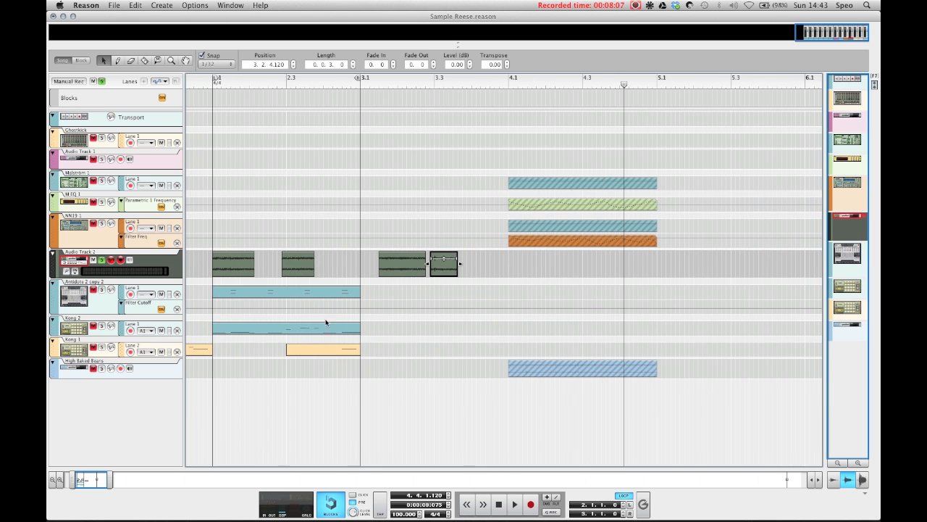
click(375, 241)
key(r)
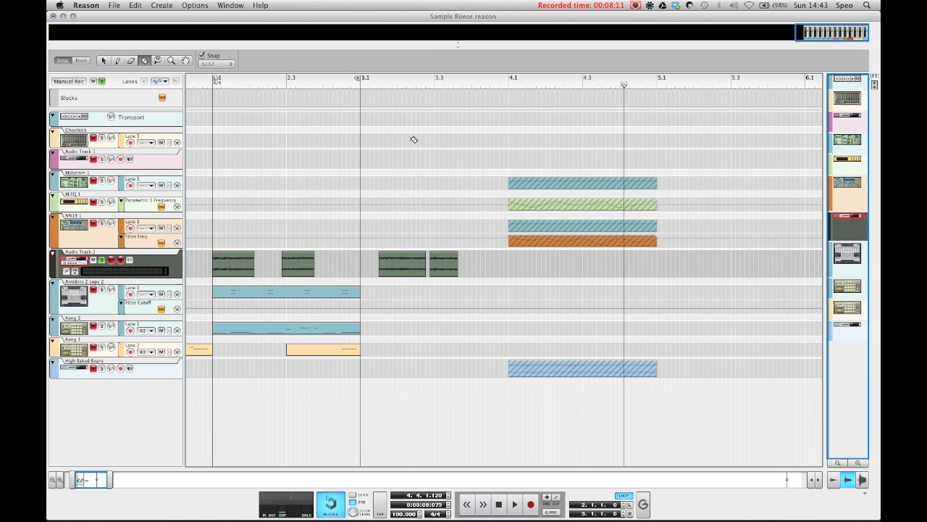
key(q)
drag(245, 86, 266, 127)
key(r)
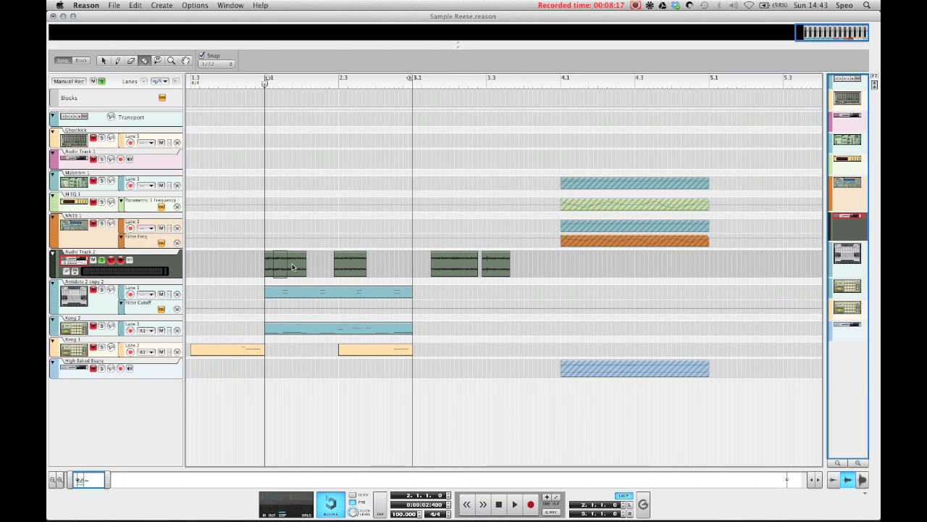
key(q)
drag(292, 268, 552, 268)
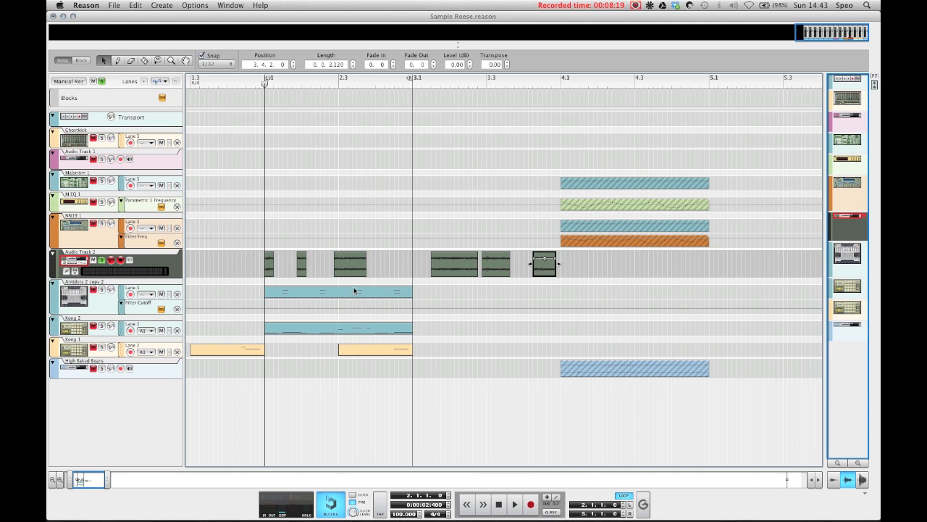
Move the Audio Track 2 clip at 2.2.4.120 to position 4.1.1.120.
right_click(302, 262)
key(Escape)
click(350, 261)
right_click(350, 261)
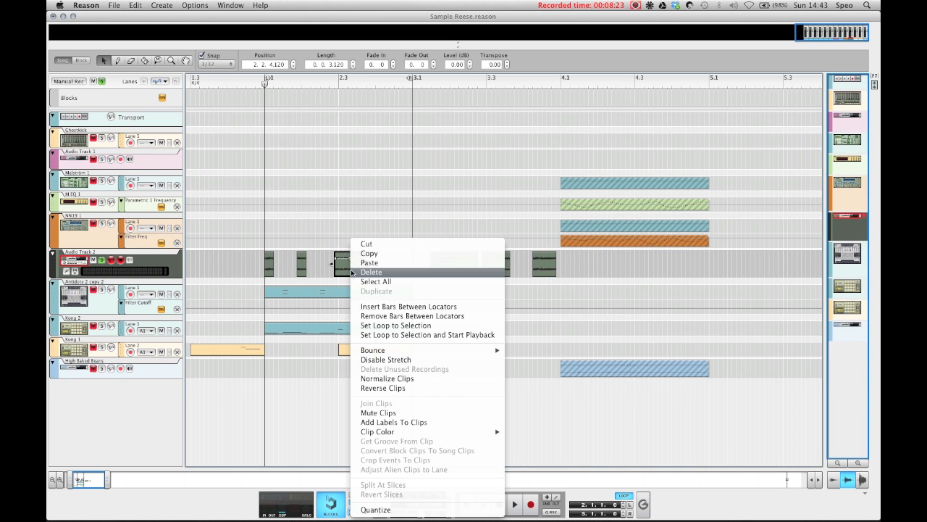
click(327, 263)
drag(327, 263, 575, 266)
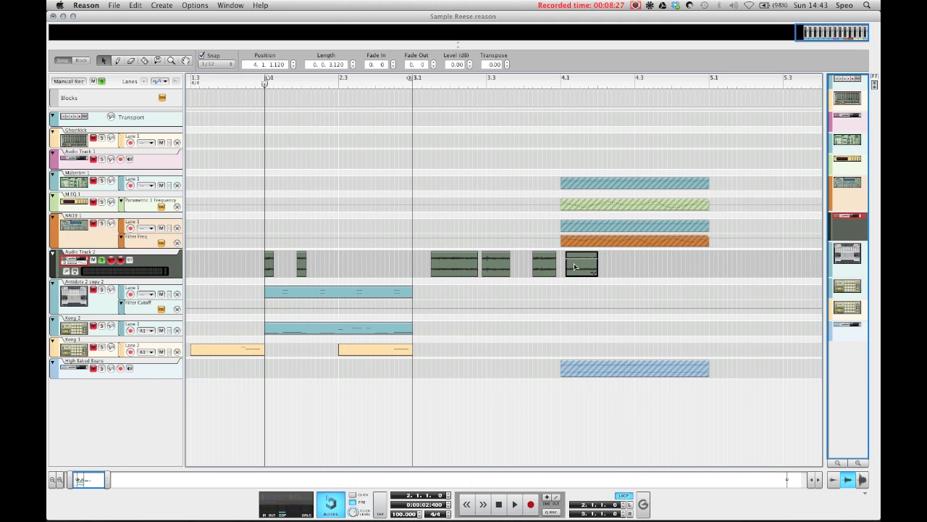
Delete the two leftover slices in bar 2 of Audio Track 2 and move the longest slice to position 2.1.1.0.
drag(322, 274, 205, 267)
key(Delete)
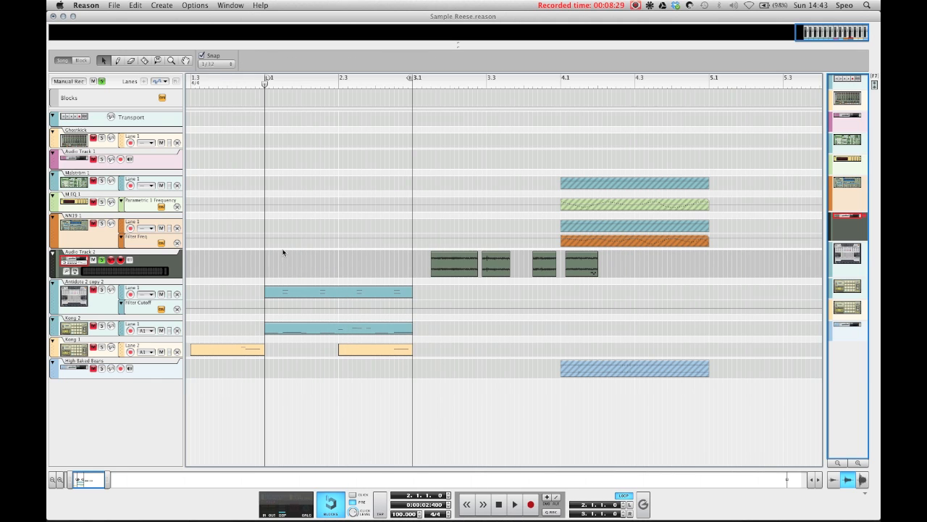
drag(440, 266, 279, 273)
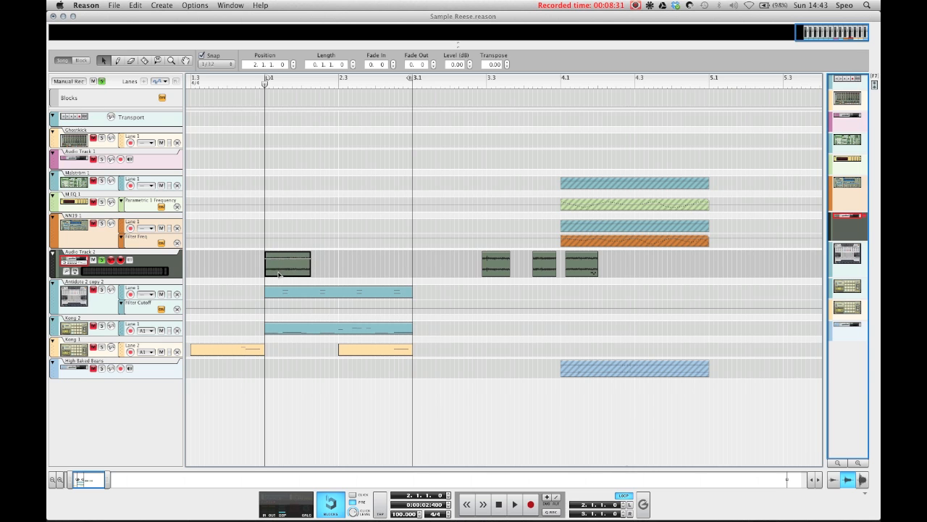
drag(108, 484, 83, 479)
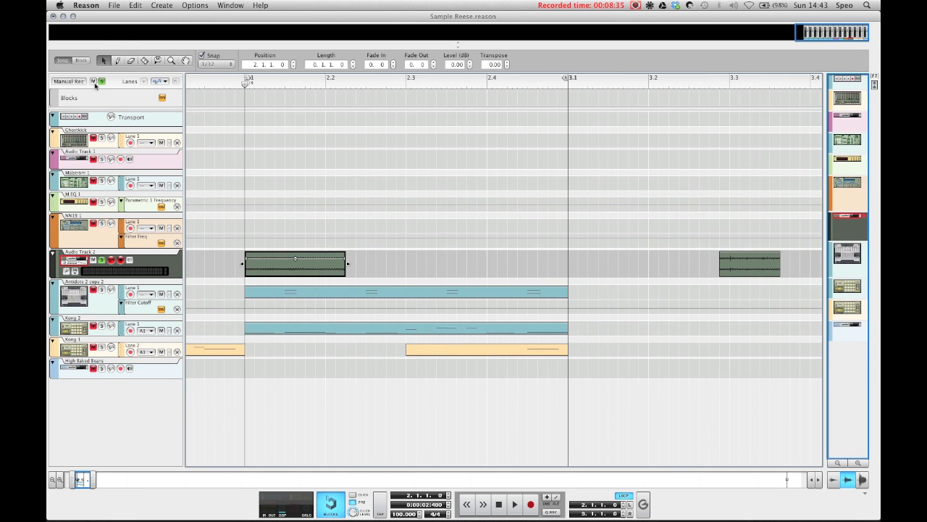
Clear all mutes and solos, audition the loop, and shorten the first Audio Track 2 slice to end at beat 2.2.
key(space)
key(space)
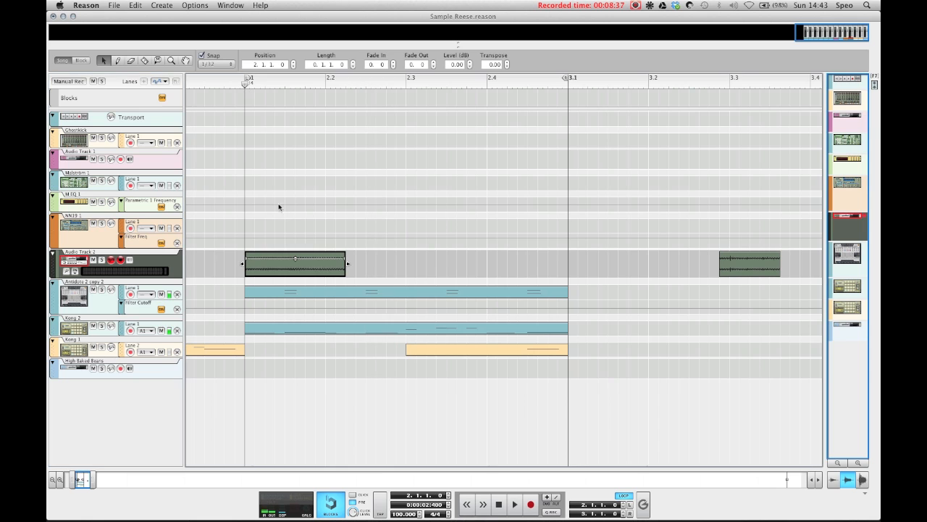
drag(347, 264, 327, 264)
Arrange the other three slices after the first in bar 2 with short gaps, ending at bar 3, and audition the loop.
drag(736, 268, 353, 267)
key(space)
drag(82, 479, 106, 480)
drag(467, 278, 569, 272)
drag(562, 273, 347, 274)
drag(105, 480, 95, 480)
Split a 0.0.1.0 piece off the start of the second slice at 2.2.2.0 and change its transposition.
click(314, 263)
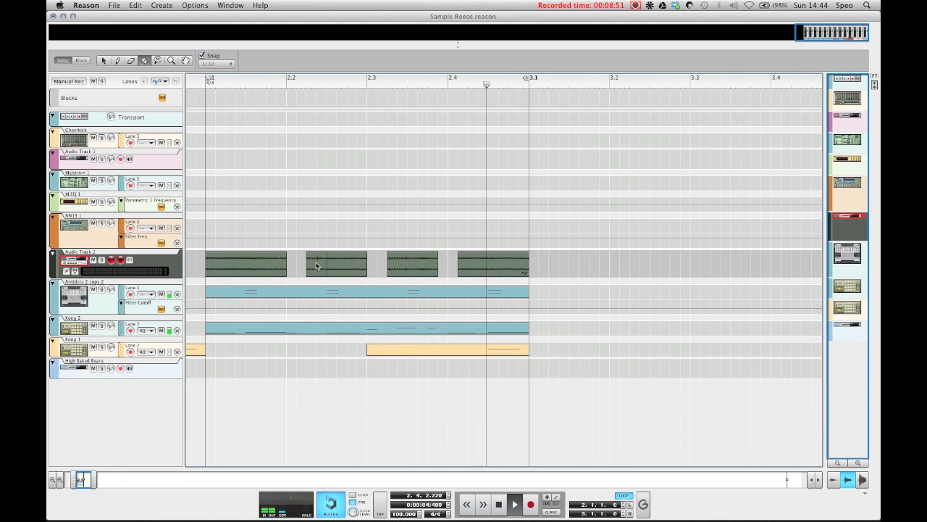
click(490, 65)
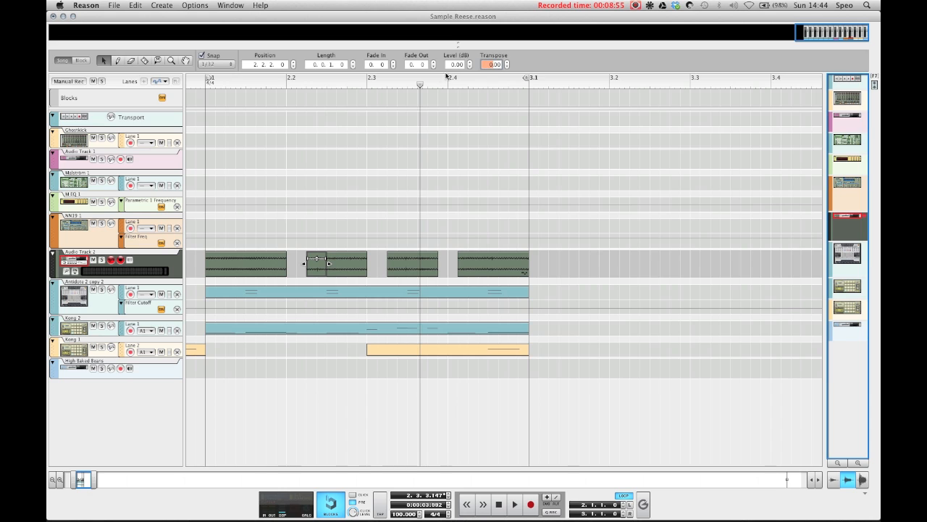
click(206, 84)
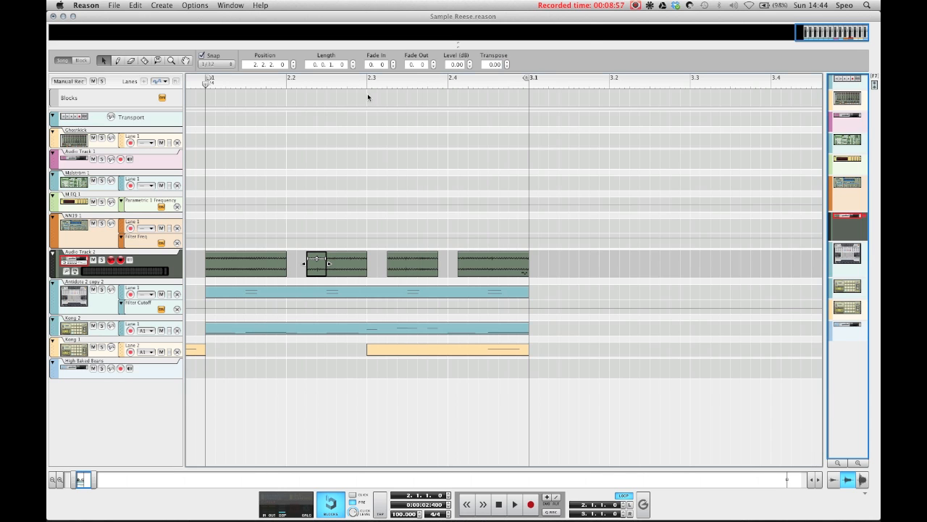
click(489, 65)
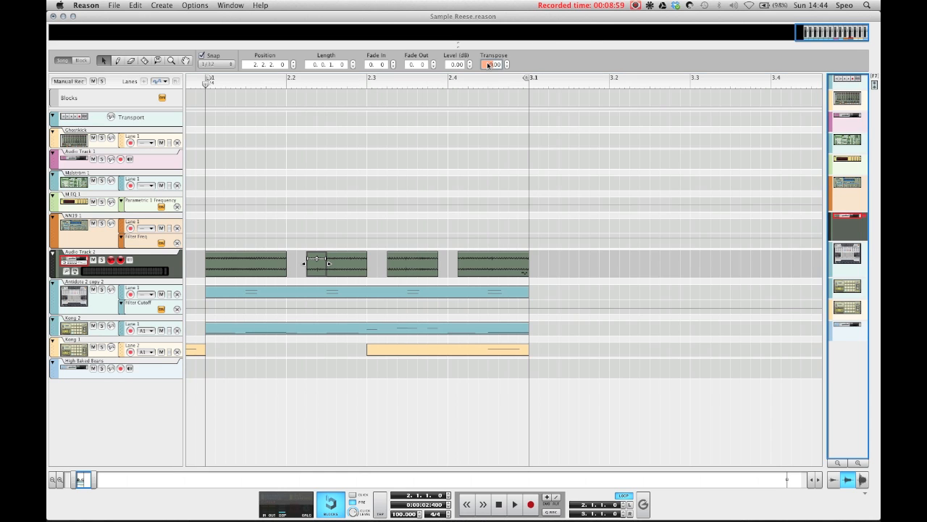
key(Return)
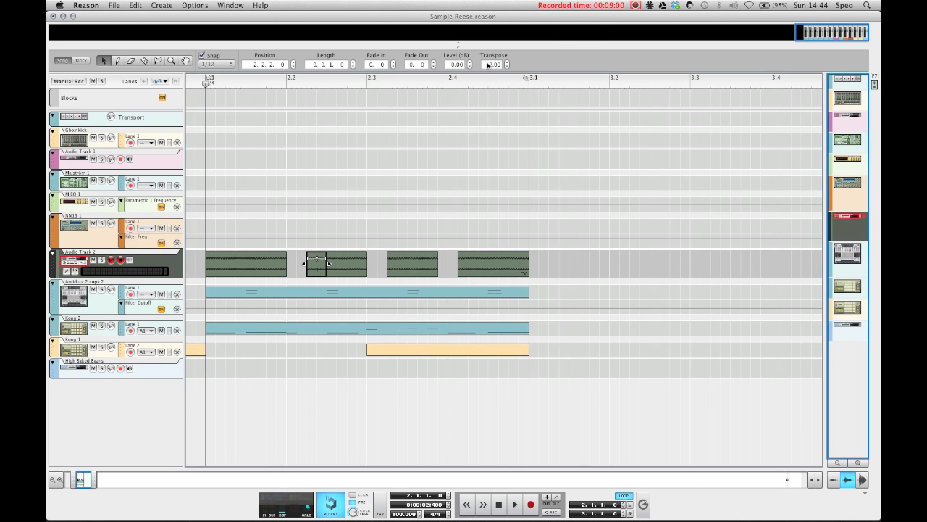
click(334, 242)
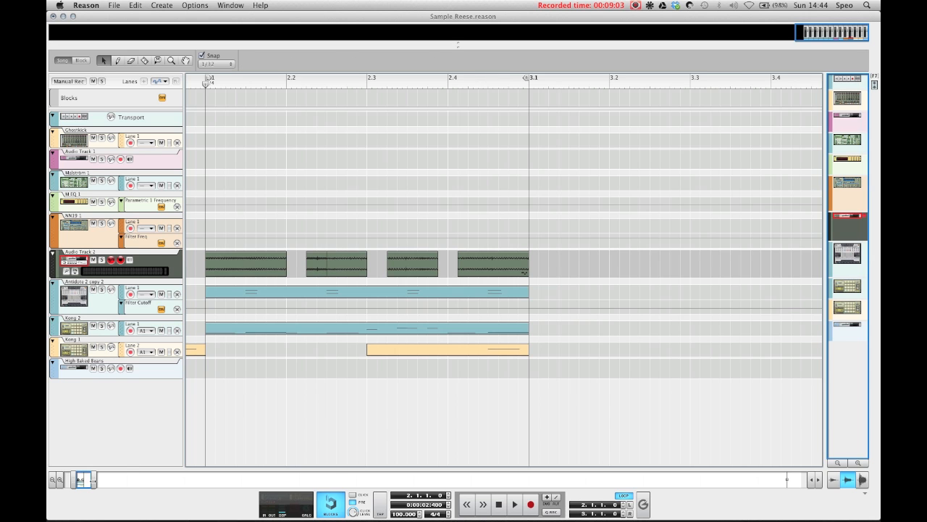
Select the Malström track, place the playhead at bar 4, and examine the synth's pitch bend wheel in the rack.
drag(93, 481, 126, 482)
click(387, 85)
click(131, 185)
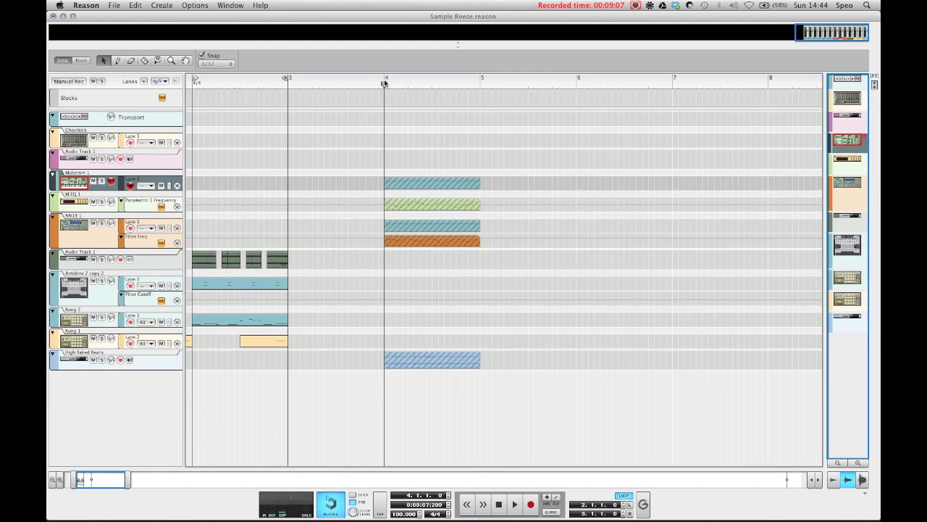
key(F6)
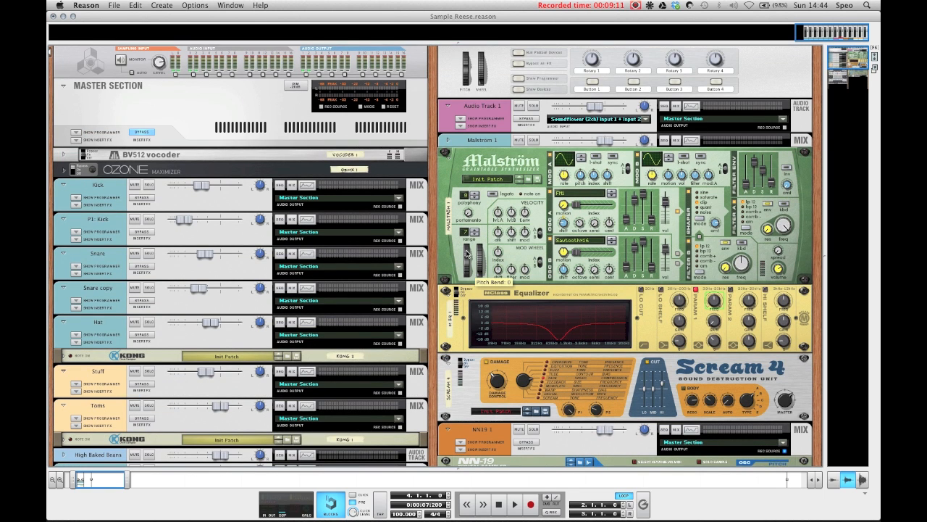
scroll(468, 253, down, 2)
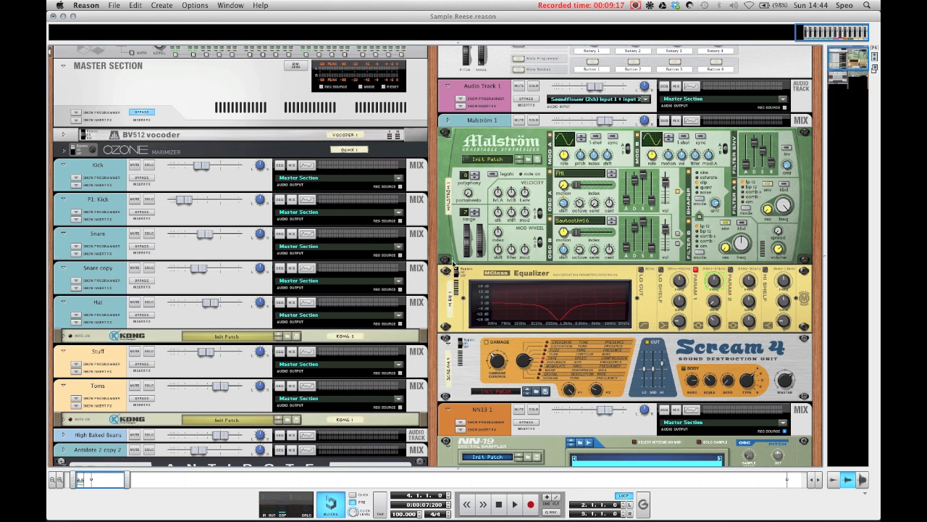
click(468, 244)
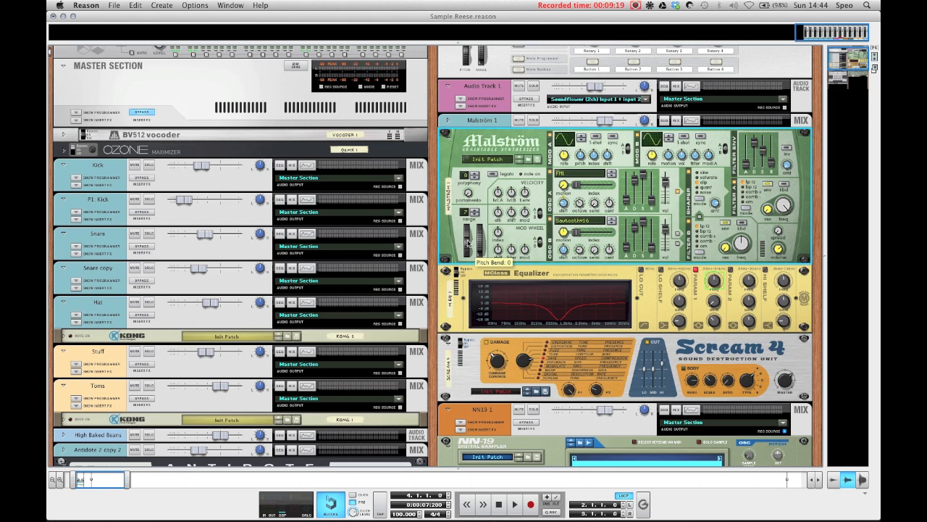
key(F7)
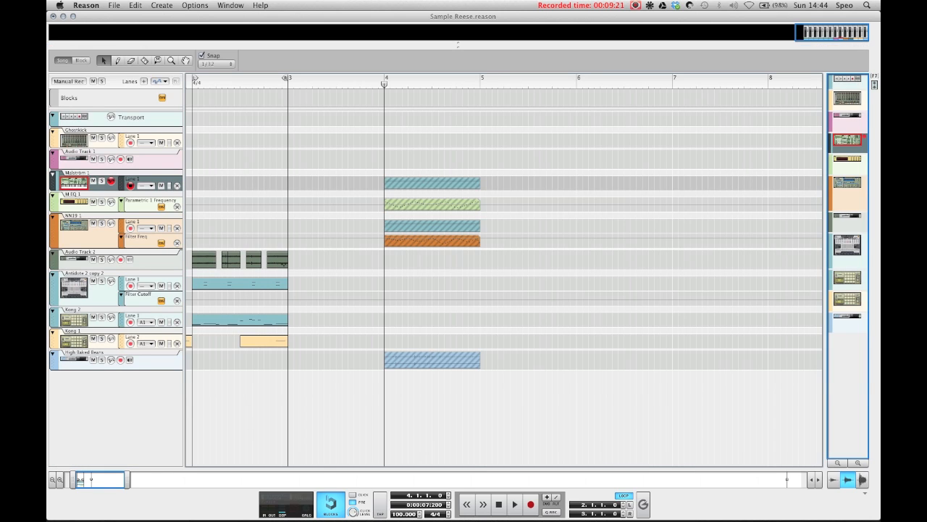
Return to the sequencer's bar 2 to 3 loop and play the finished bass pattern with the drums.
drag(94, 477, 85, 478)
mouse_move(272, 81)
mouse_down()
mouse_move(251, 87)
mouse_move(282, 83)
mouse_up()
key(space)
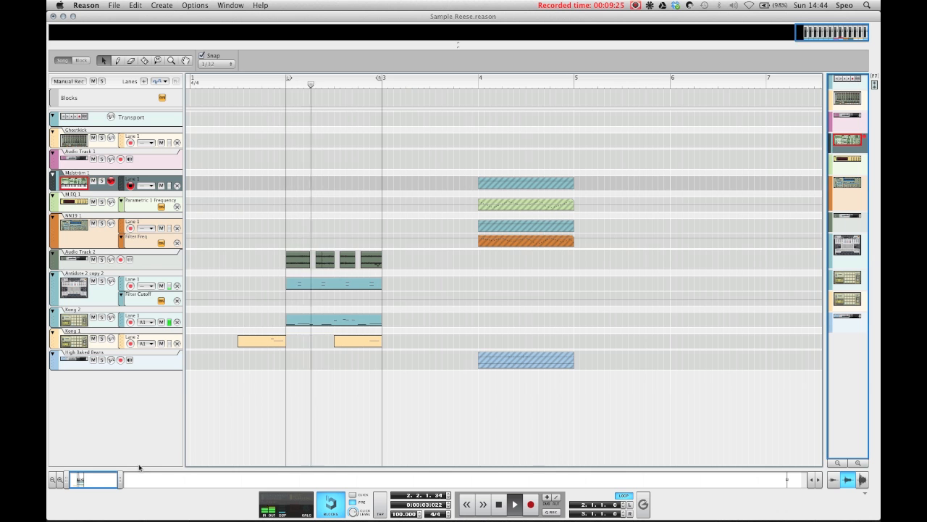
Shift the third bass slice slightly later in bar 2 and split it at 2.3.4.0.
drag(121, 479, 92, 478)
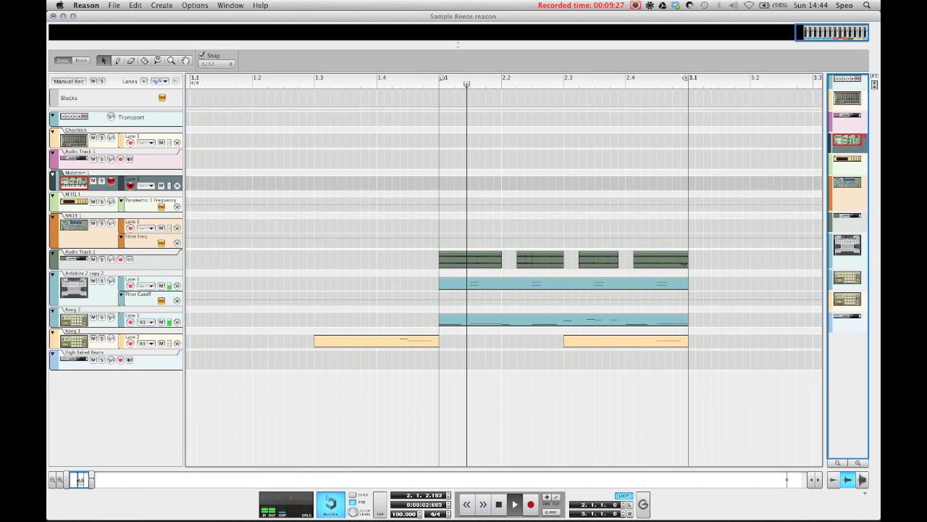
right_click(542, 259)
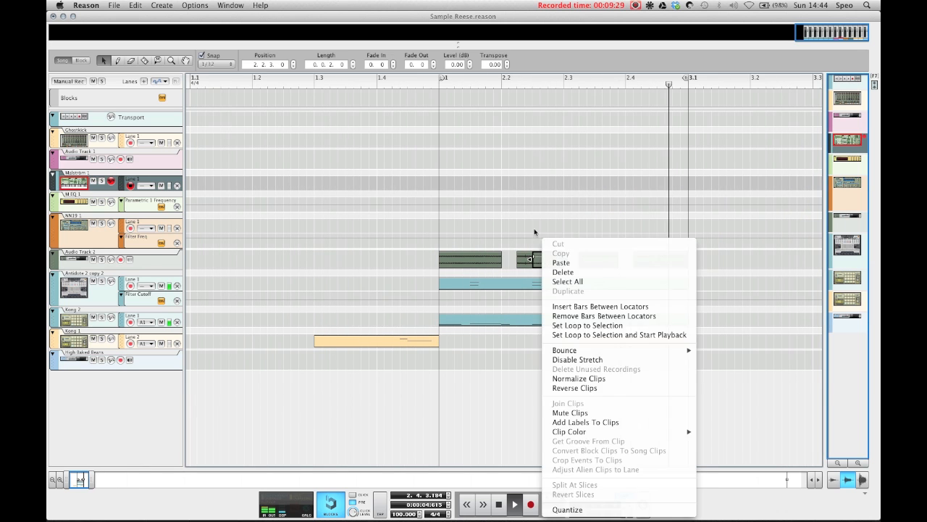
click(535, 232)
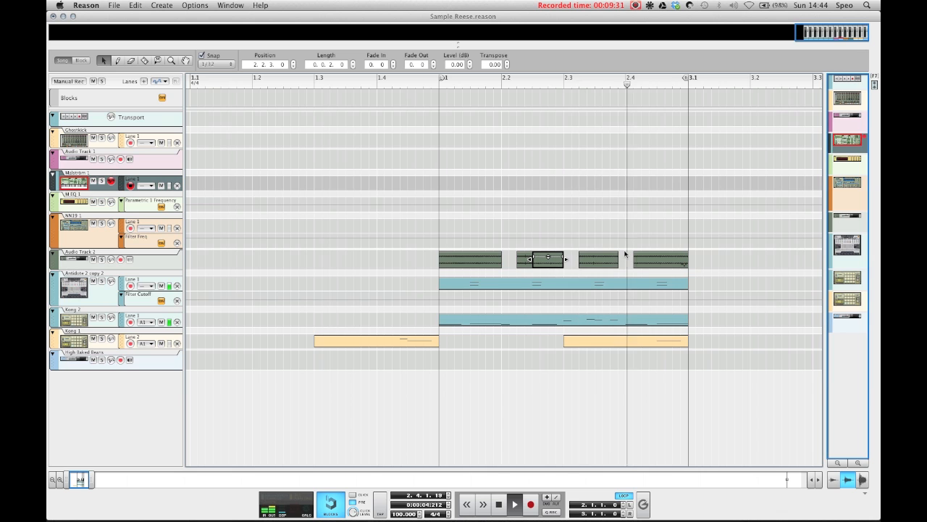
drag(549, 259, 607, 258)
key(r)
click(611, 258)
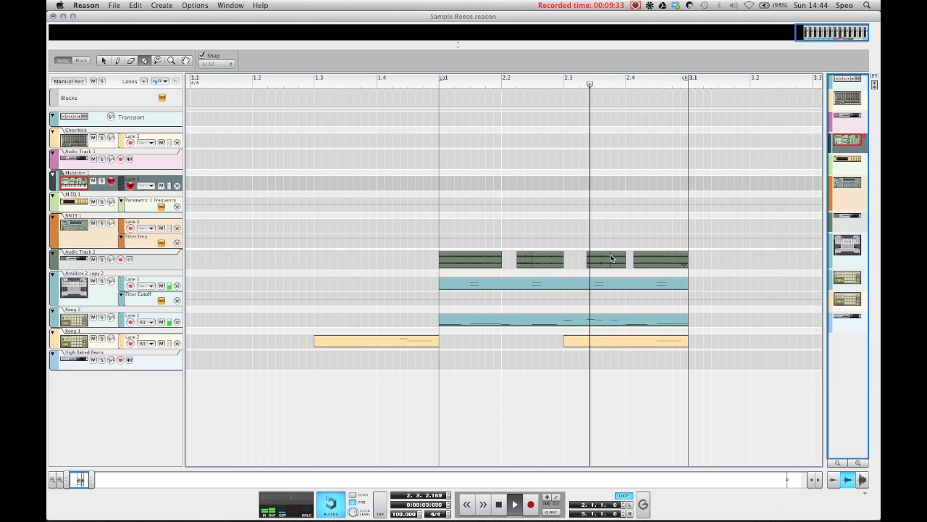
Apply Reverse Clips to the 0.0.1.0 piece split off the end of the third slice.
key(q)
right_click(615, 258)
click(623, 387)
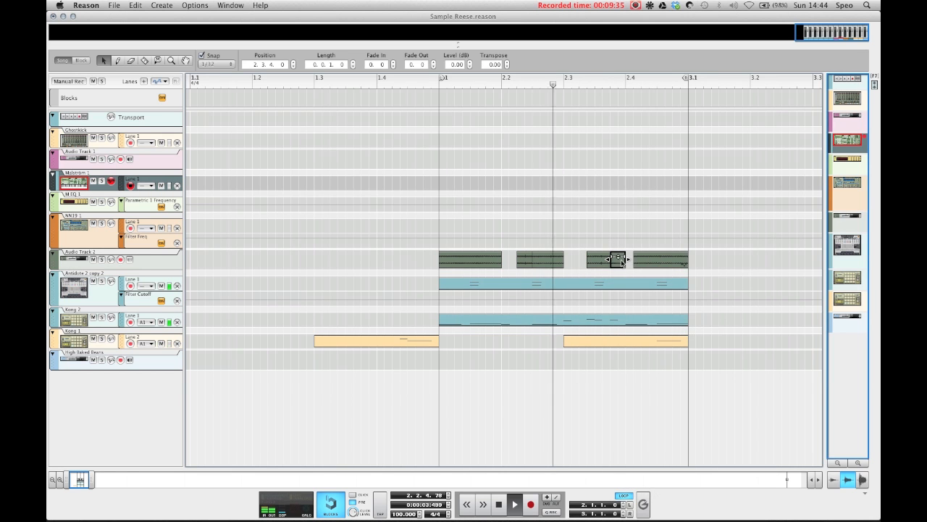
right_click(617, 239)
click(628, 388)
Extend the start of the third slice's end piece to 2.3.3.120 and give it a 0.145 fade-in.
key(s)
mouse_move(615, 257)
mouse_down()
mouse_move(624, 257)
mouse_move(596, 267)
mouse_move(607, 262)
mouse_up()
key(s)
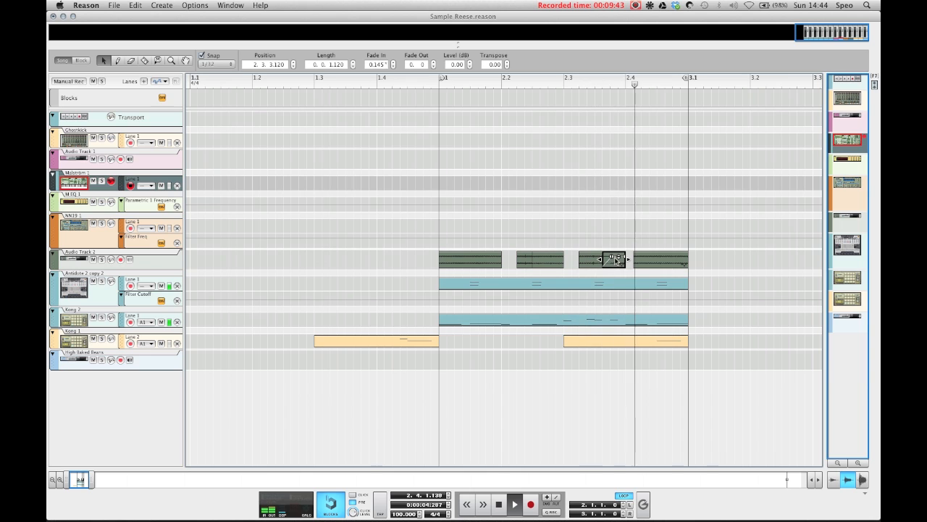
Raise the end piece's level to 2.70 dB and set its transposition to -12.
drag(619, 257, 583, 263)
click(612, 263)
click(489, 64)
text(-12)
key(Return)
Split the tail off the first part of the third slice and delete it, leaving a short gap before the end piece.
drag(585, 261, 593, 261)
key(r)
click(597, 256)
key(q)
click(599, 265)
key(Delete)
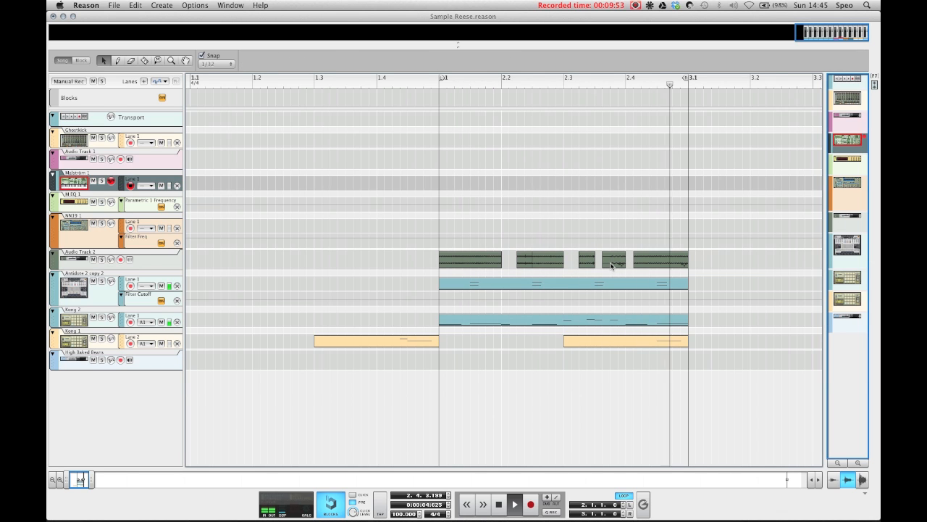
Try a transposition of 12 on the third slice's end piece, set it to 7, and stop playback.
click(610, 262)
double_click(486, 64)
text(12)
key(Return)
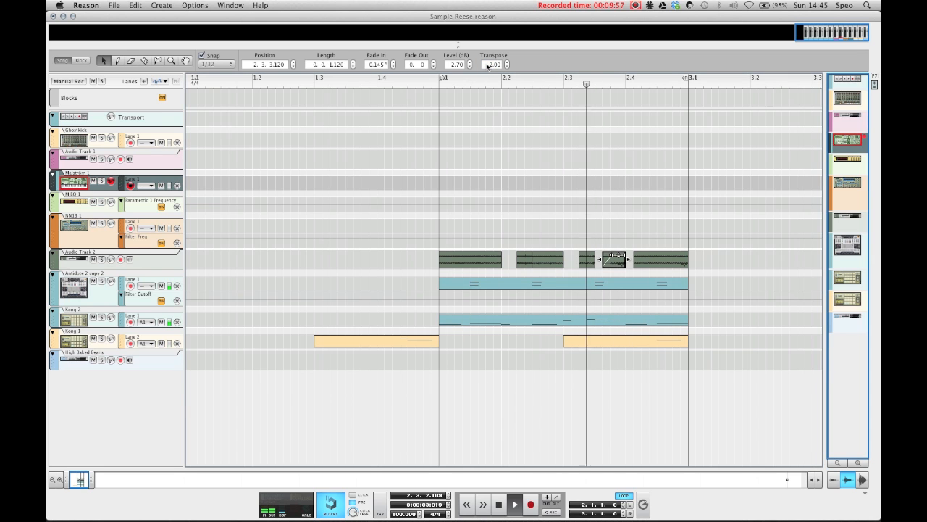
double_click(490, 65)
text(7)
key(Return)
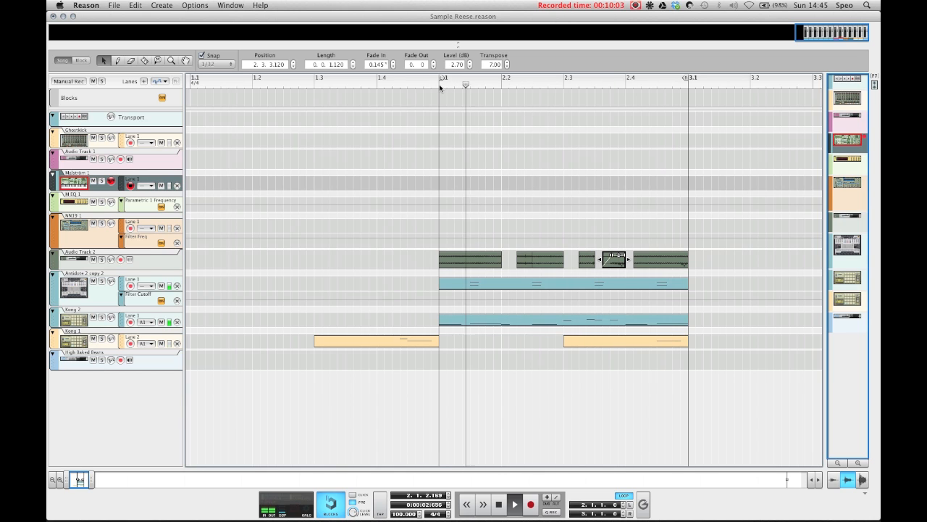
key(space)
click(365, 249)
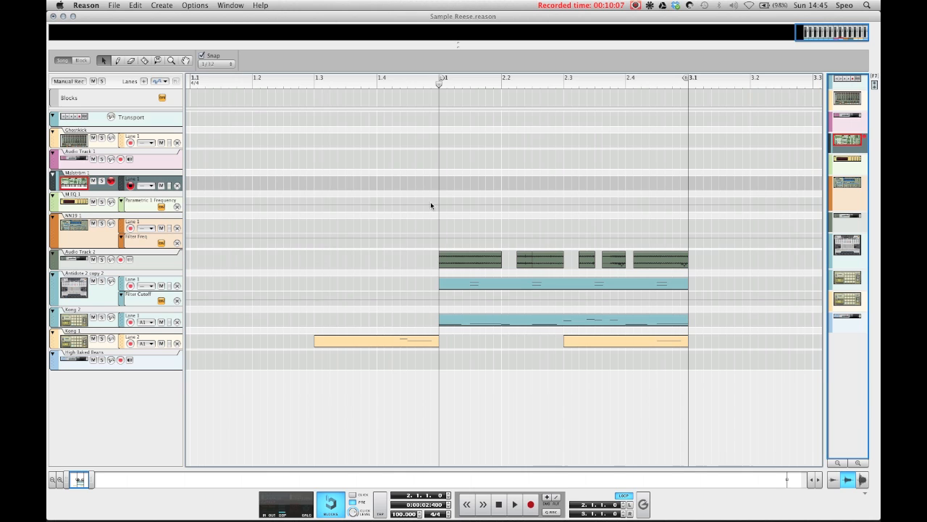
click(616, 260)
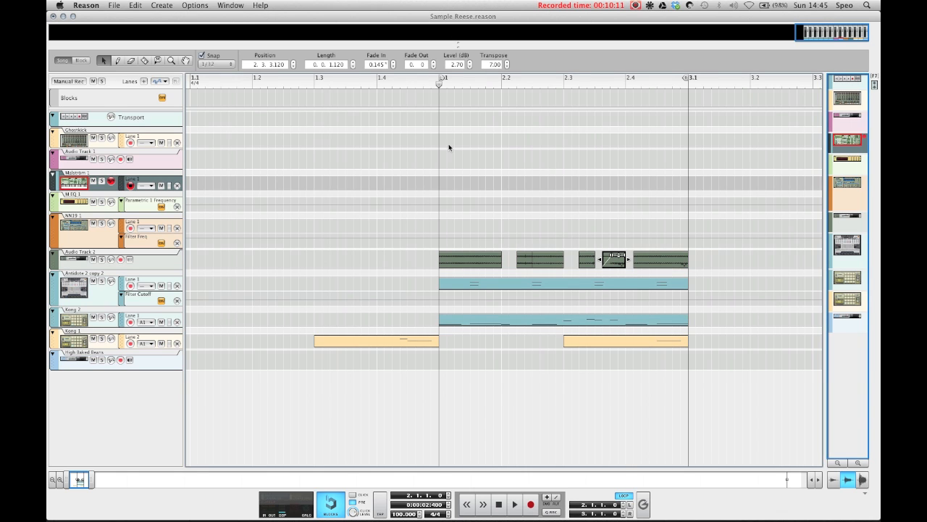
click(489, 115)
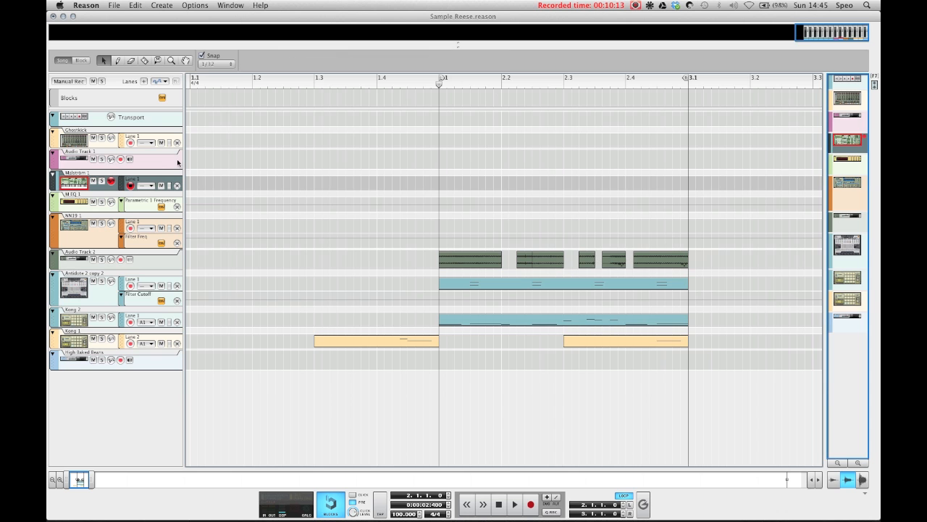
Select Audio Track 2, show its insert effects in the rack, and solo it.
click(147, 267)
key(F6)
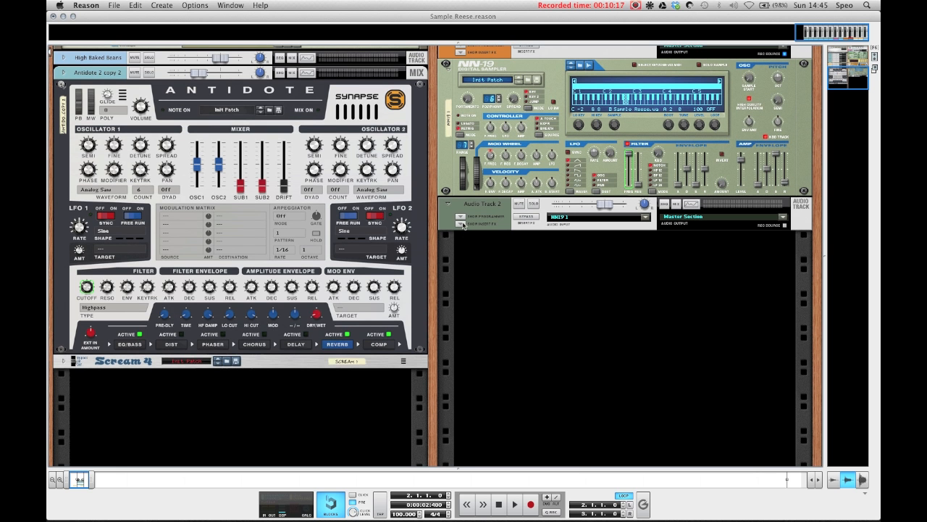
click(464, 225)
click(534, 204)
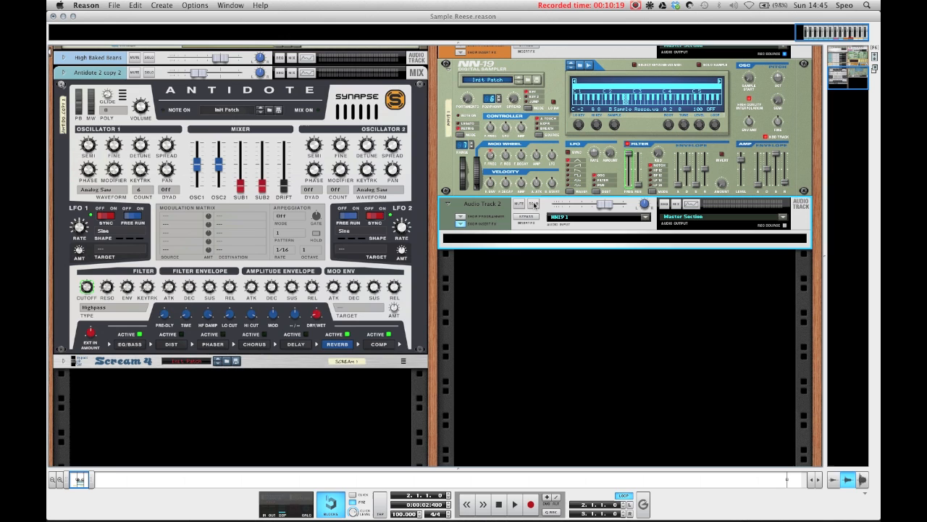
Add a UN-16 Unison to Audio Track 2's inserts with Dry/Wet at 30 and audition the bass.
right_click(510, 246)
mouse_move(531, 304)
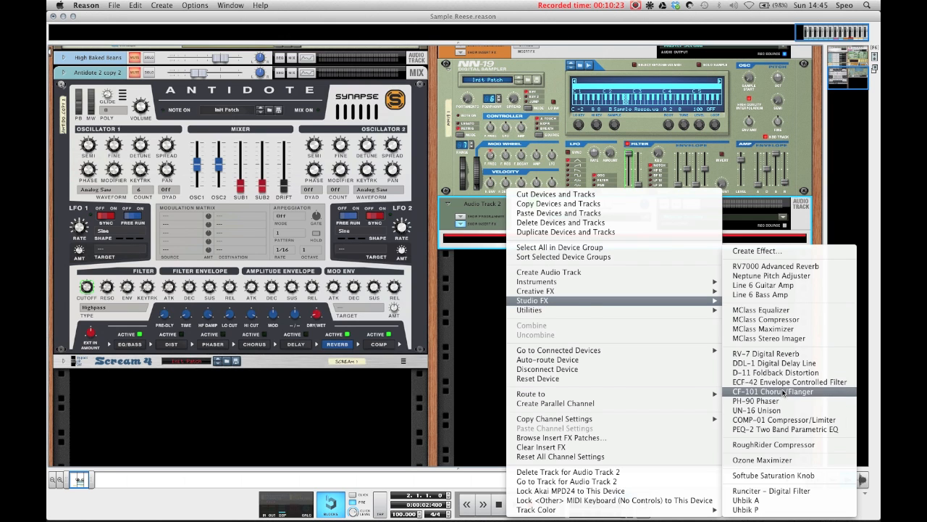
click(781, 411)
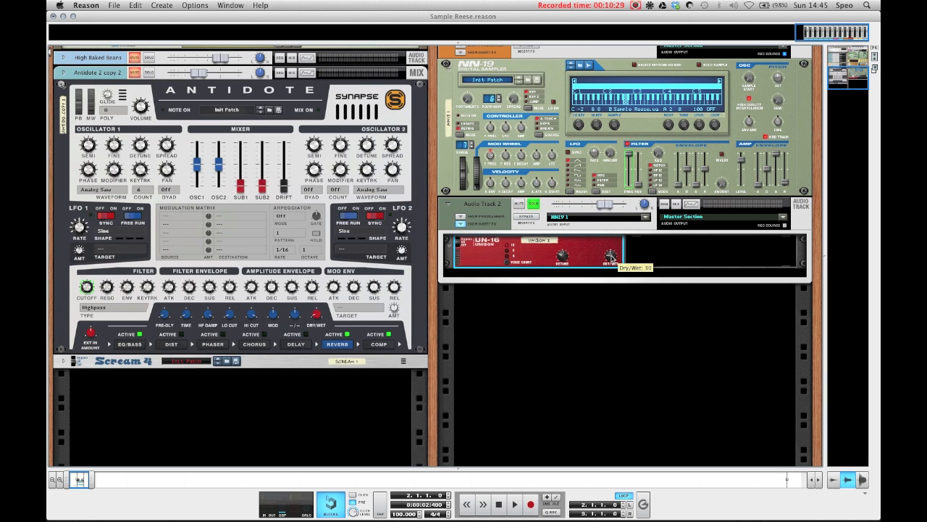
key(space)
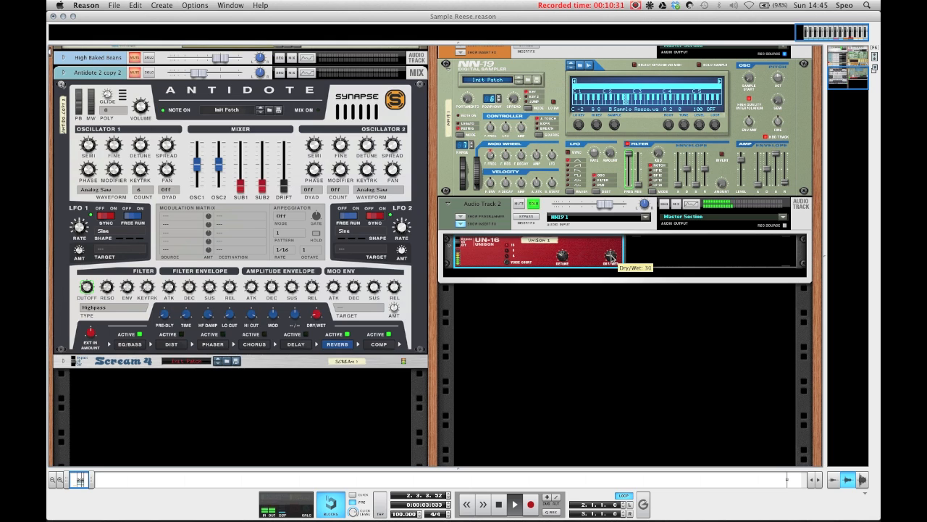
Add a Scream 4 after the UN-16 Unison with its Damage Control at 70.
right_click(577, 247)
mouse_move(605, 354)
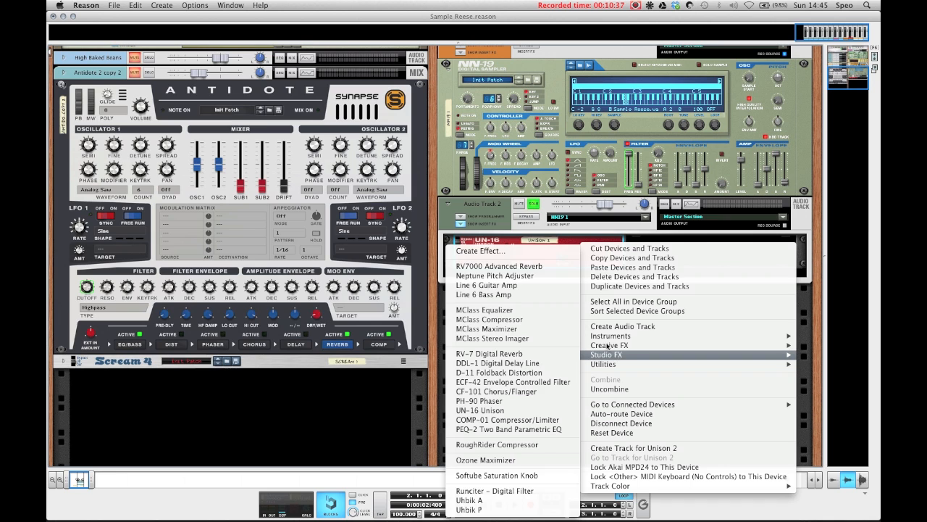
click(523, 381)
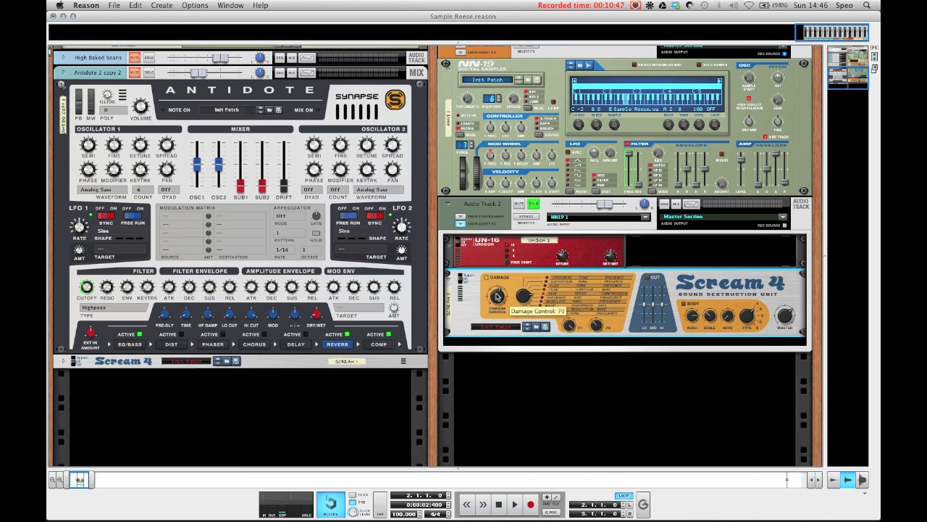
Shape the Scream 4's Cut EQ with Lo at 16, Hi at 35 and reduced mids, and lower Audio Track 2's level to -9.49 dB.
mouse_move(662, 307)
mouse_down()
mouse_move(662, 298)
mouse_move(653, 315)
mouse_up()
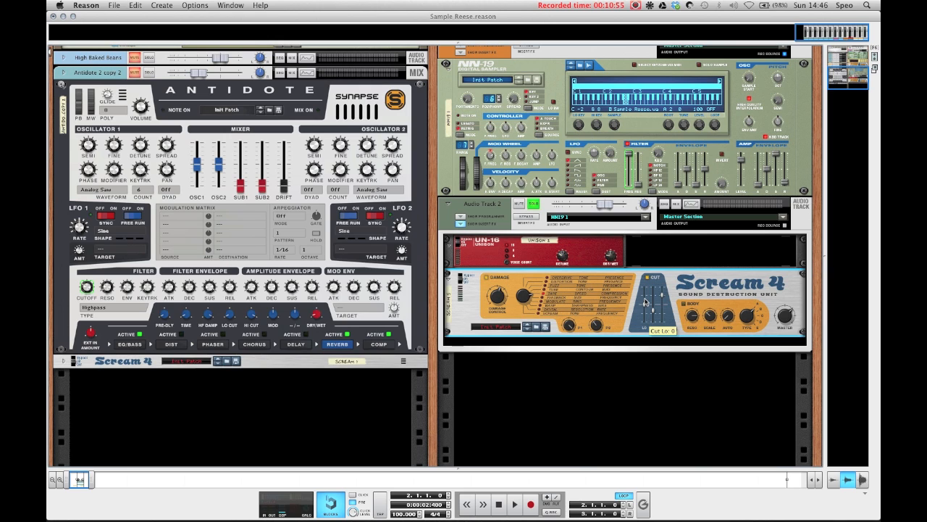
drag(644, 304, 644, 301)
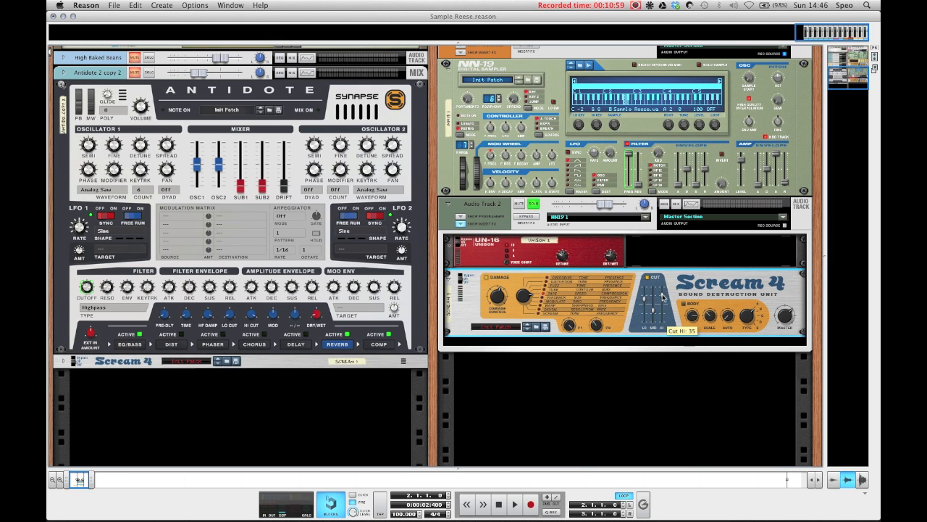
key(space)
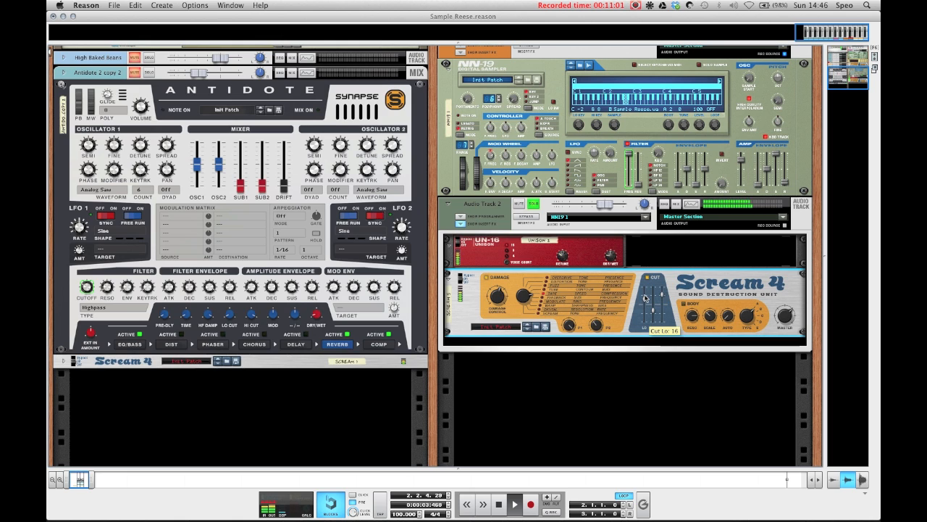
drag(605, 205, 591, 207)
key(space)
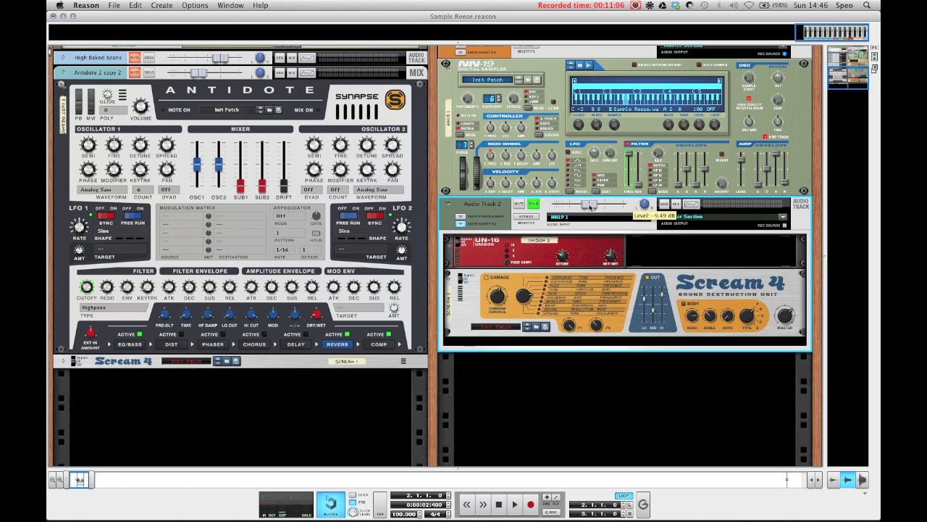
Toggle the Scream 4's Body section and audition the soloed bass.
scroll(687, 293, down, 1)
click(683, 302)
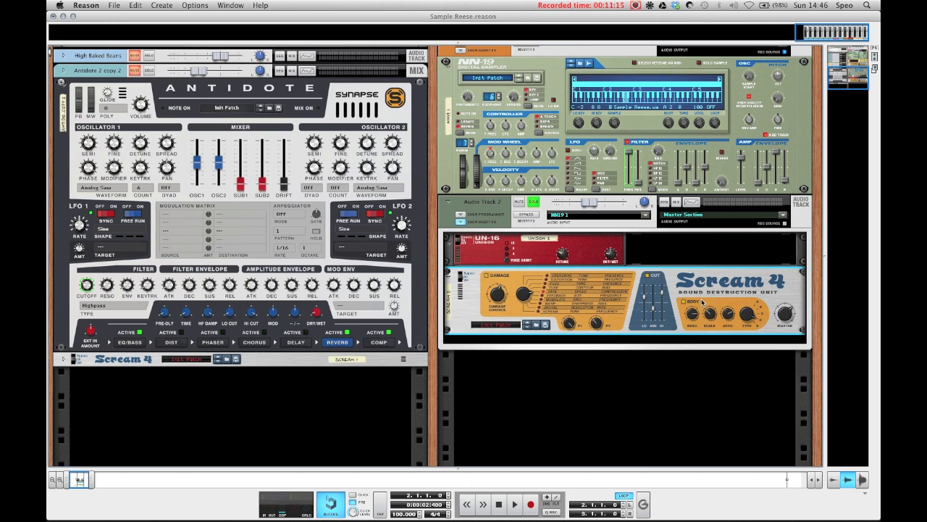
key(space)
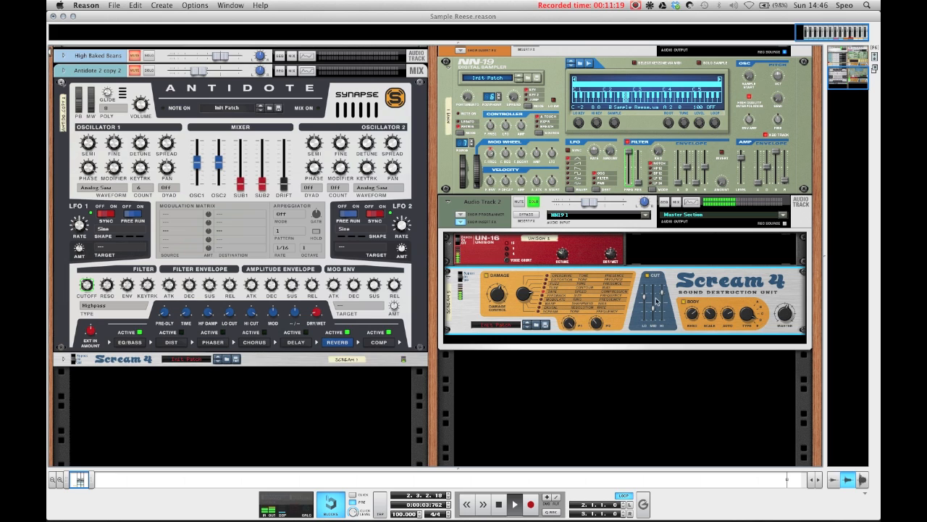
key(space)
Unsolo Audio Track 2 and audition the bass together with the other tracks.
click(535, 204)
key(space)
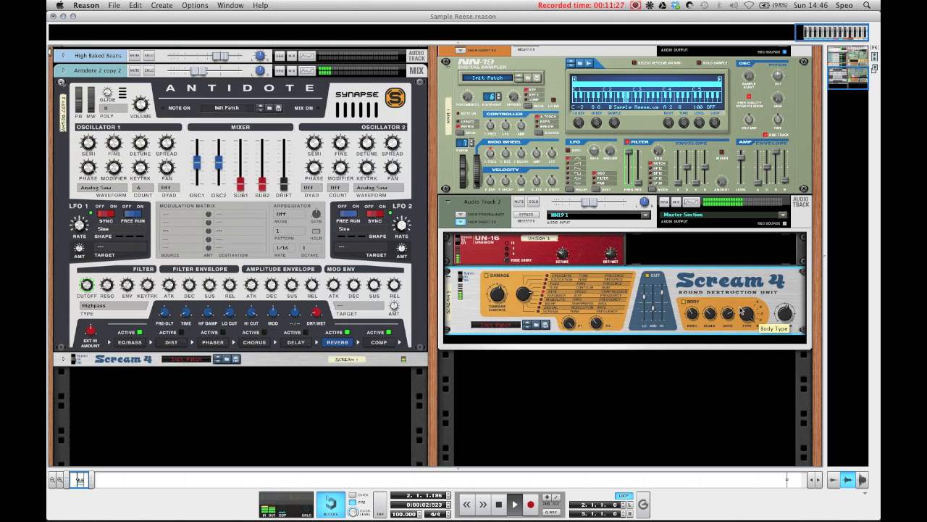
key(space)
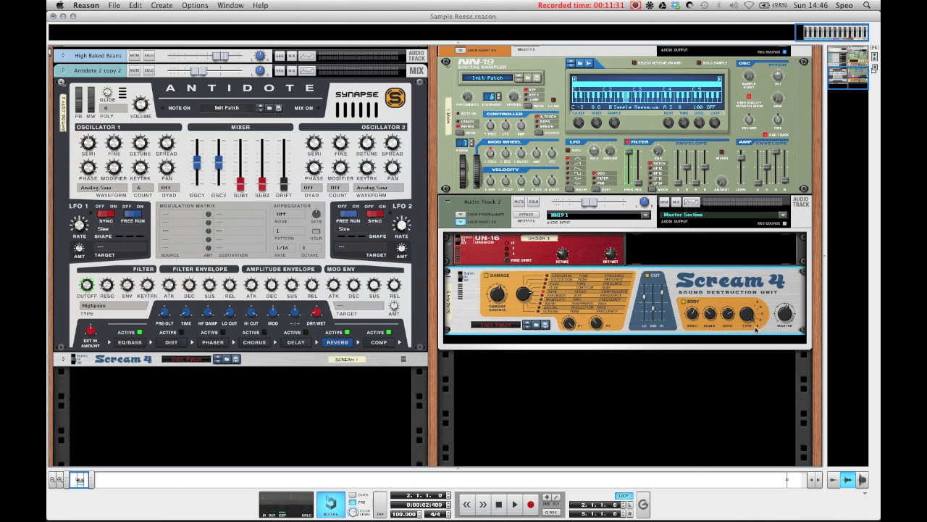
Lower the Scream 4's Cut Lo slightly and set its Master Level to 73 while the loop plays, and return to the sequencer.
key(space)
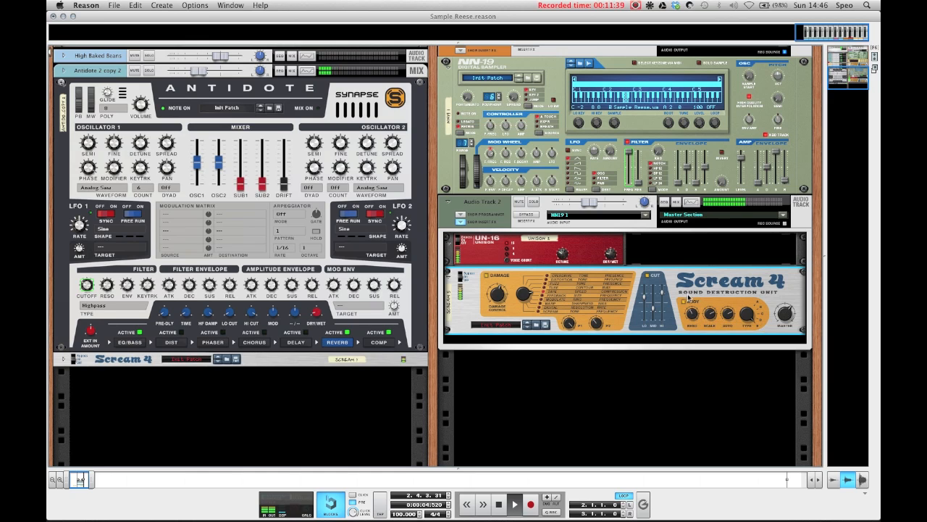
drag(644, 301, 644, 302)
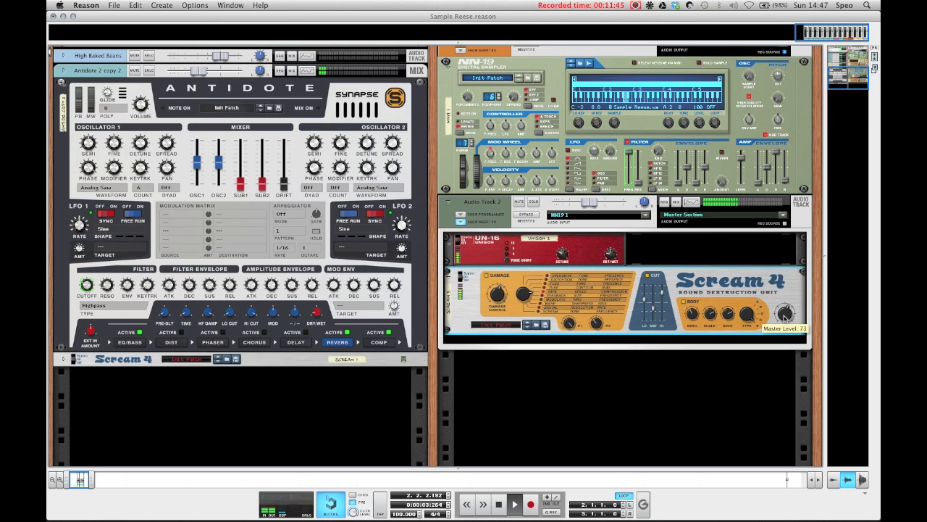
key(F7)
key(space)
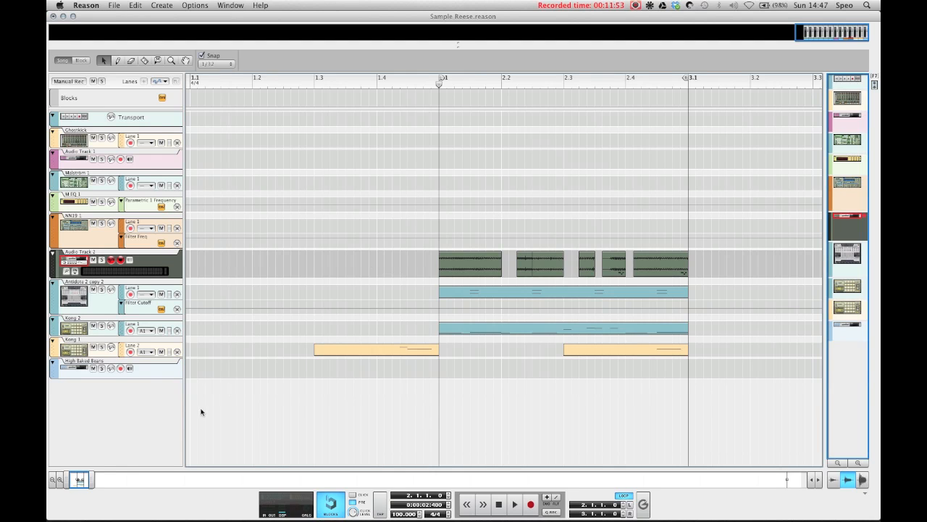
Play the bar 2 to 3 loop, listen to Audio Track 2 in solo, and unsolo it again.
drag(92, 478, 109, 479)
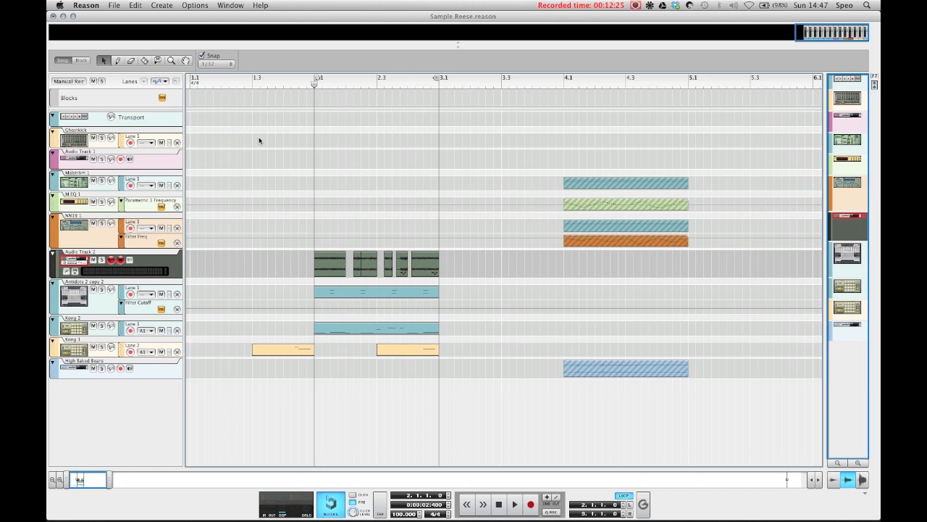
key(space)
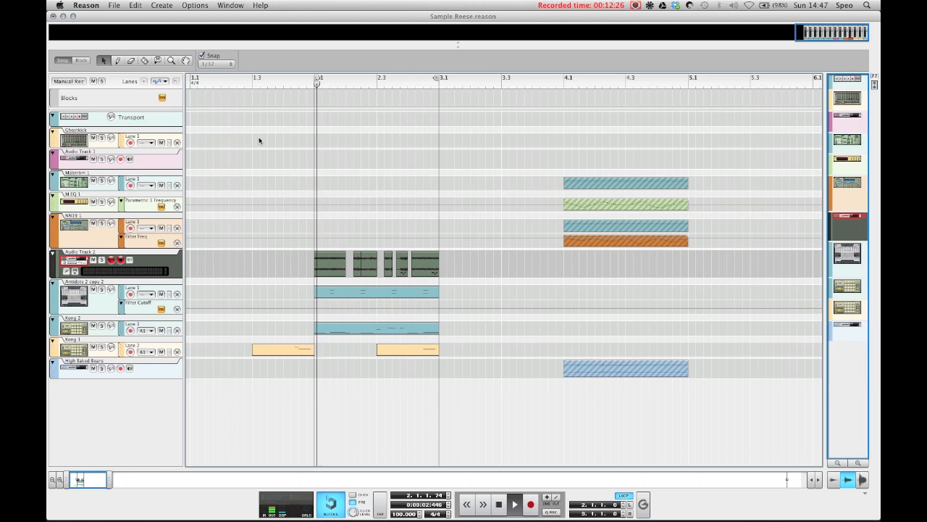
click(101, 261)
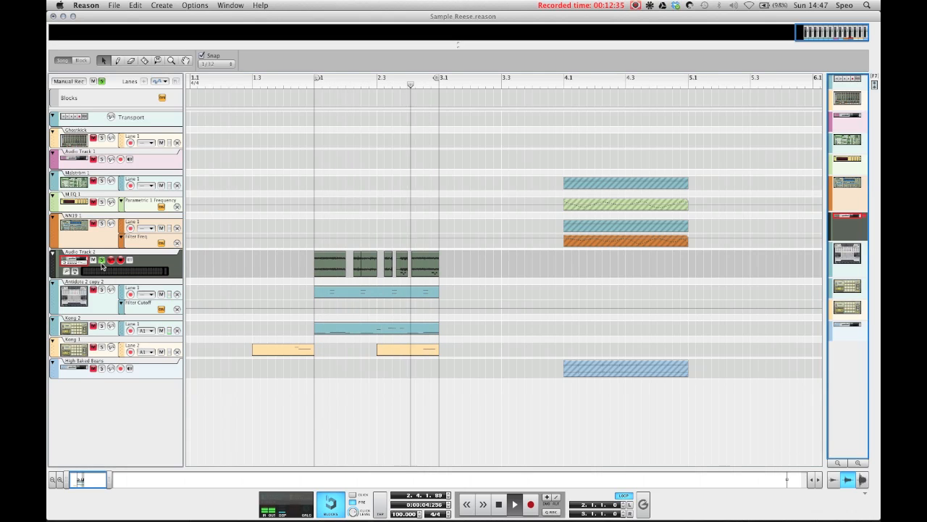
key(space)
click(102, 260)
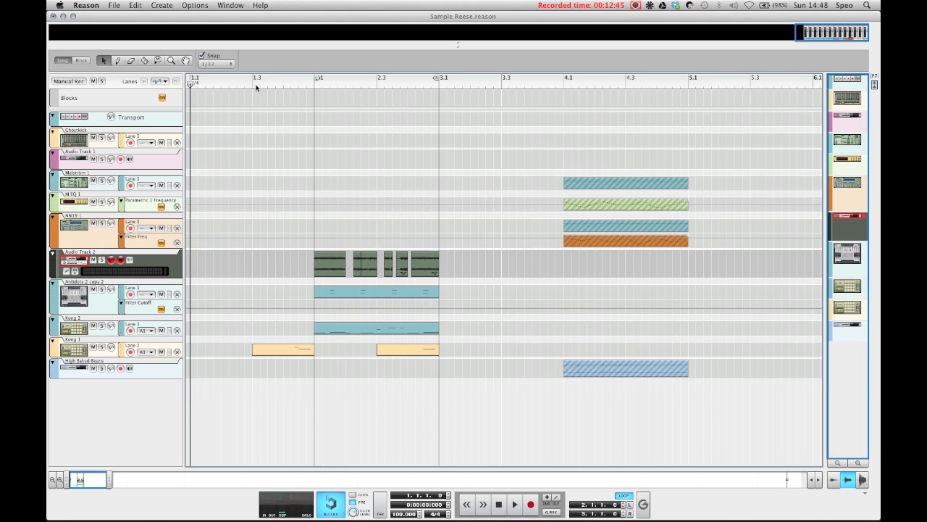
Place the playhead at 1.4.1.0 and bring the top of the rack into view.
drag(255, 87, 283, 87)
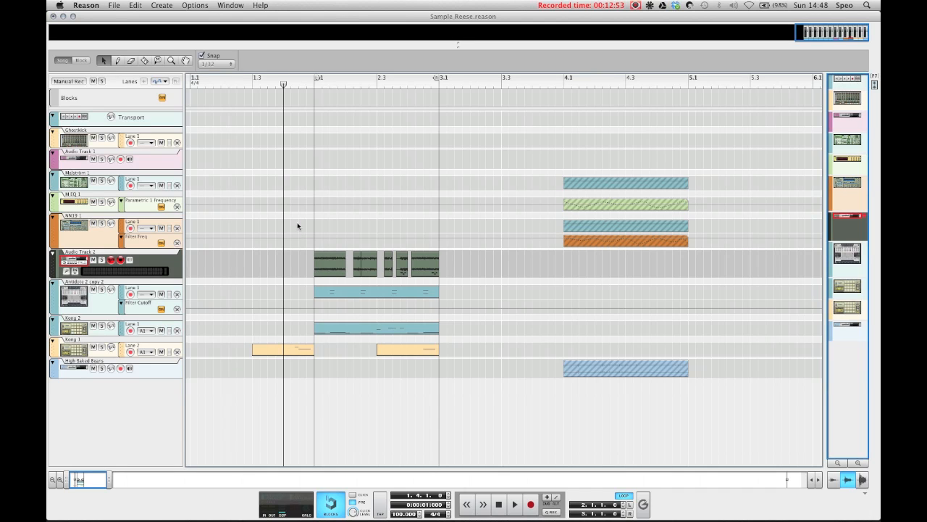
key(F6)
scroll(297, 227, up, 15)
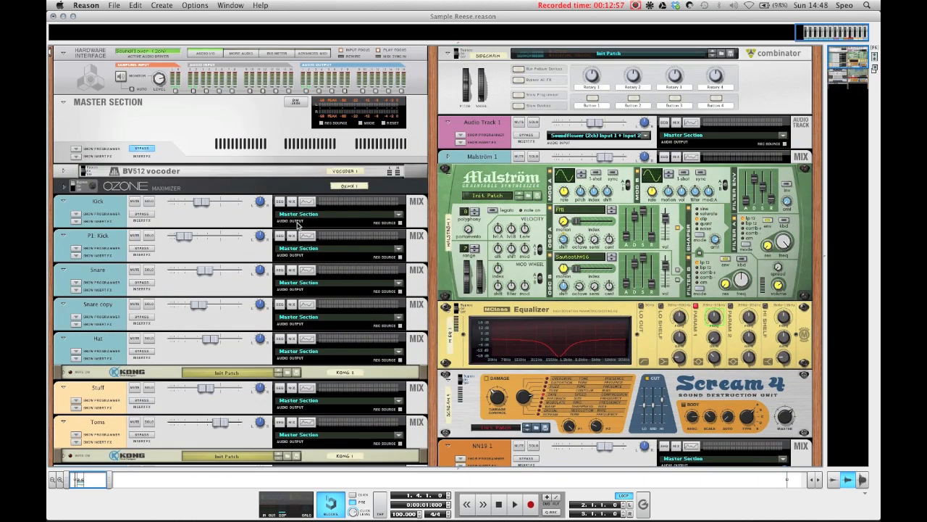
click(637, 6)
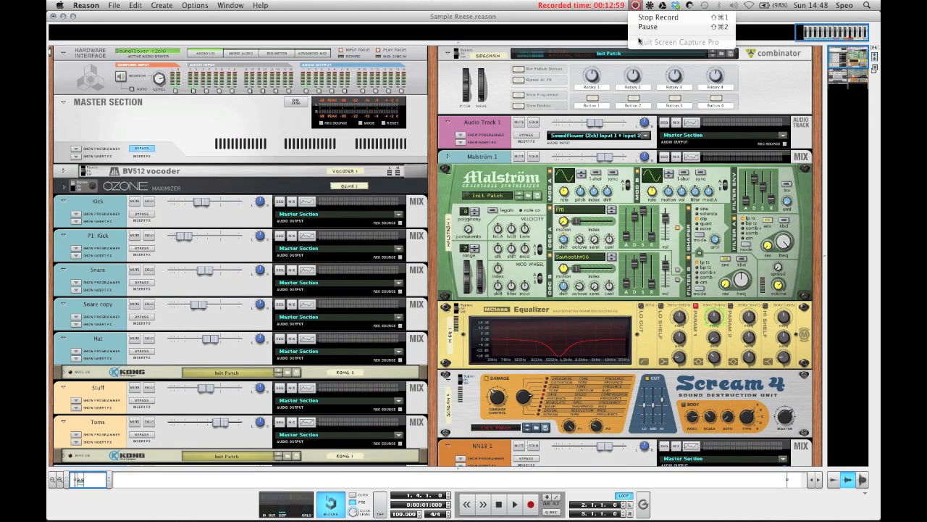